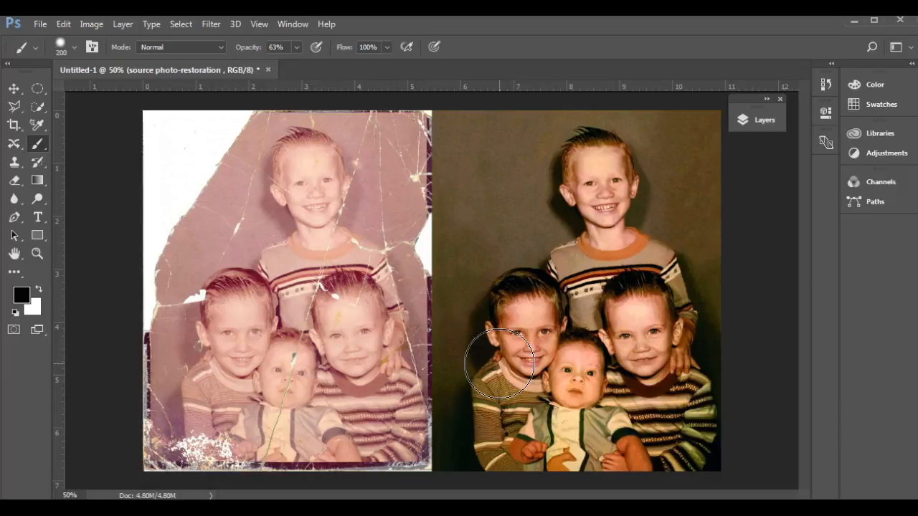
left_click(92, 25)
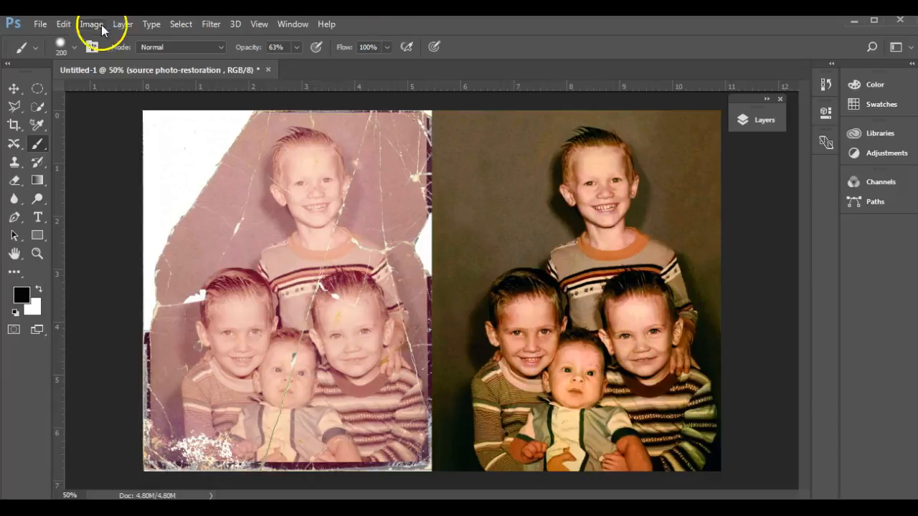
mouse_move(106, 61)
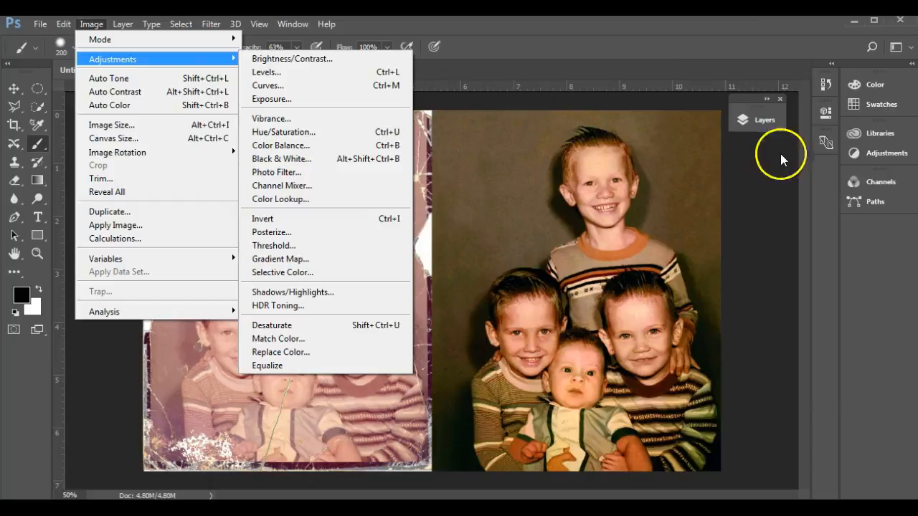
left_click(662, 54)
Select the entire damaged, faded photo, leaving out the restored version, with the Rectangular Marquee tool
left_click(758, 120)
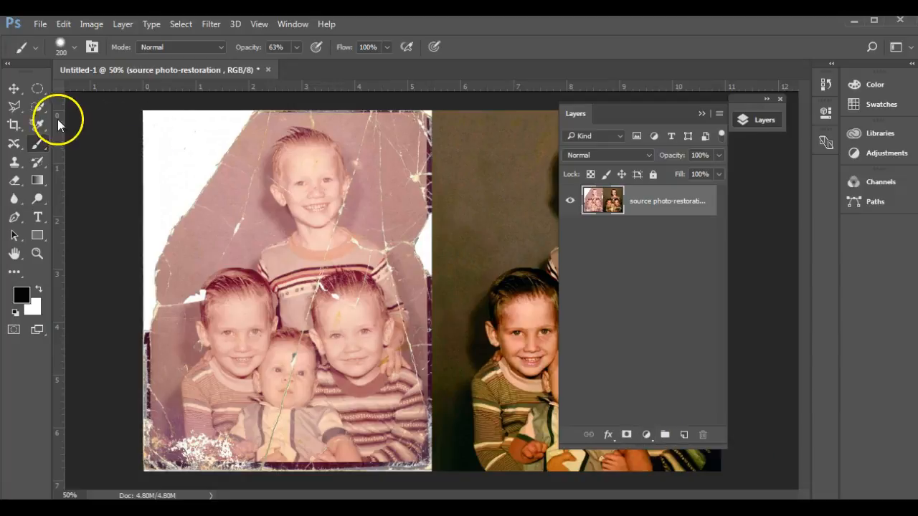
left_click(38, 92)
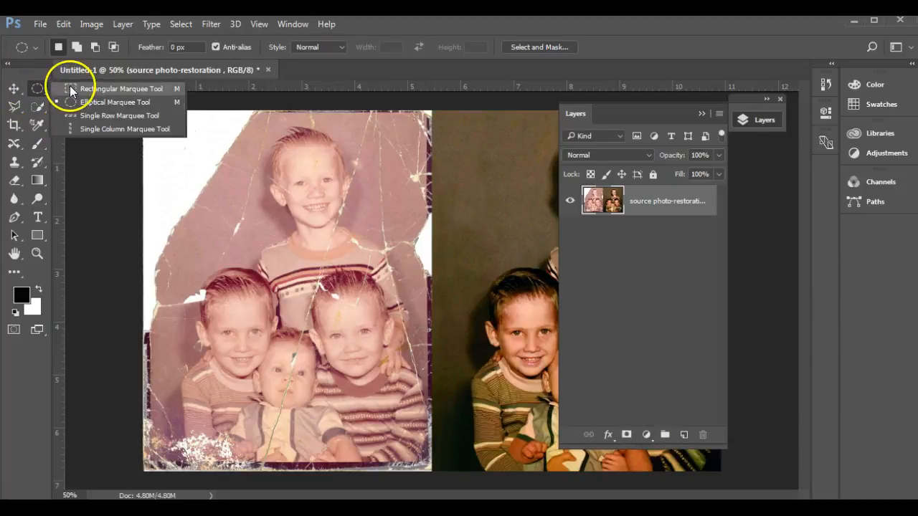
left_click(72, 89)
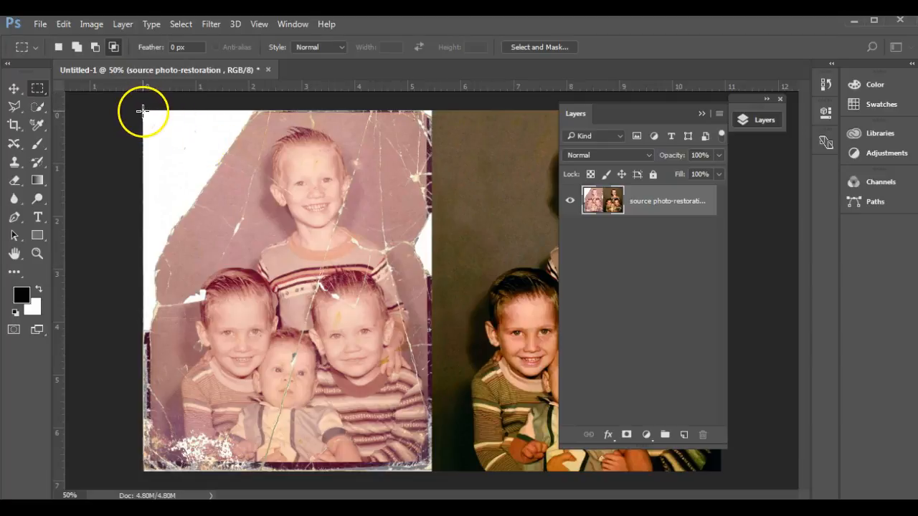
left_click_drag(143, 111, 430, 472)
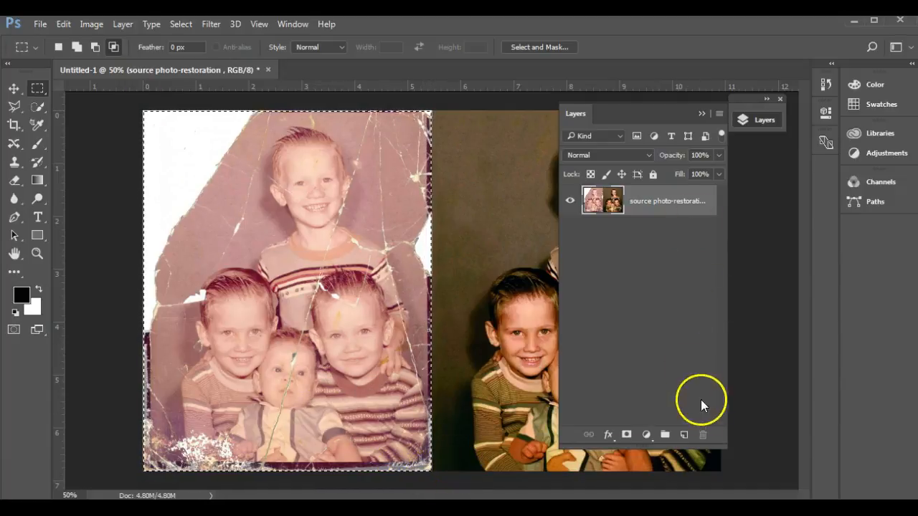
Add a Color Balance adjustment layer limited to the selected damaged photo, with its tone on Midtones
left_click(647, 435)
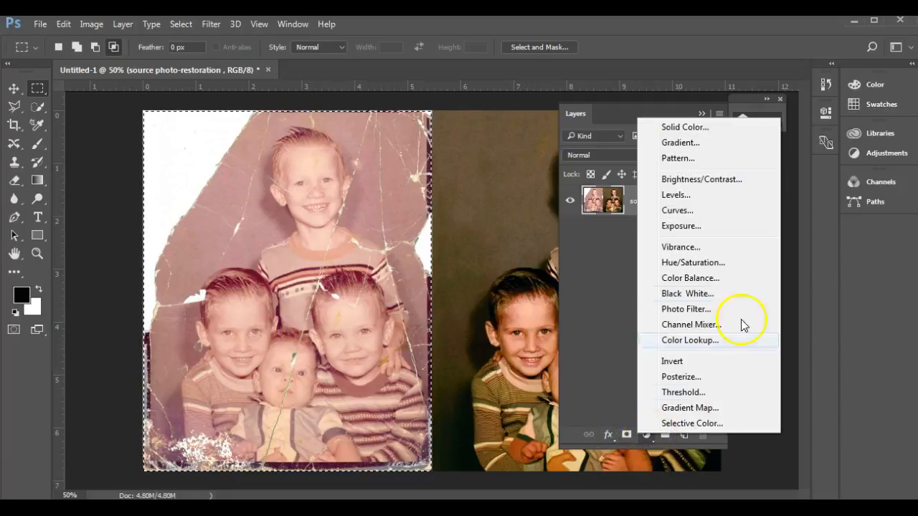
left_click(698, 278)
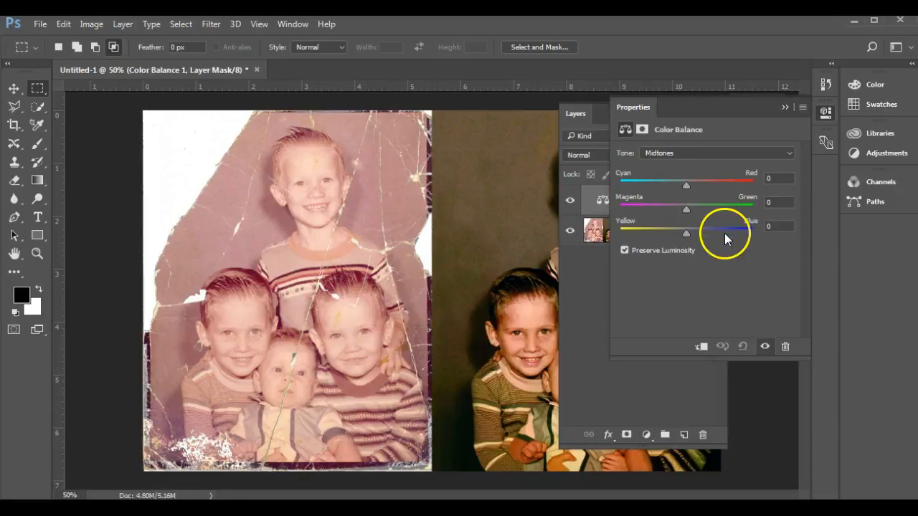
left_click(681, 153)
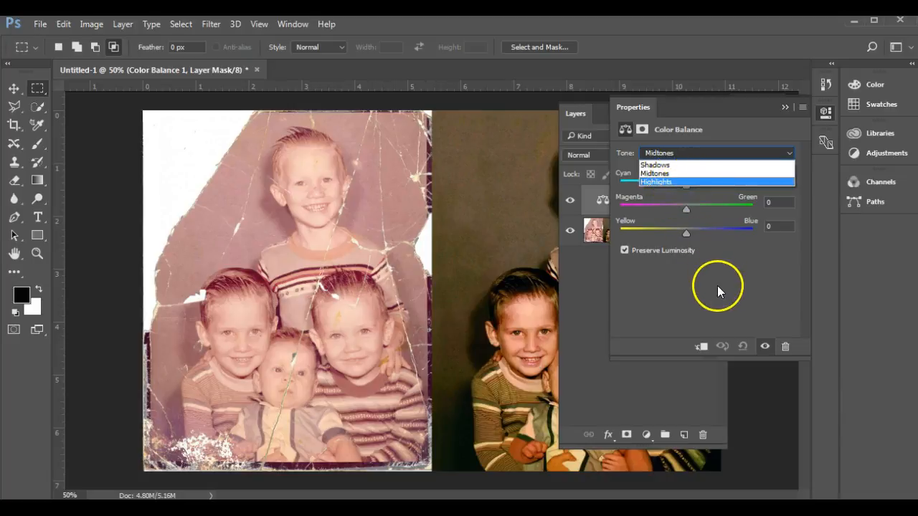
left_click(676, 175)
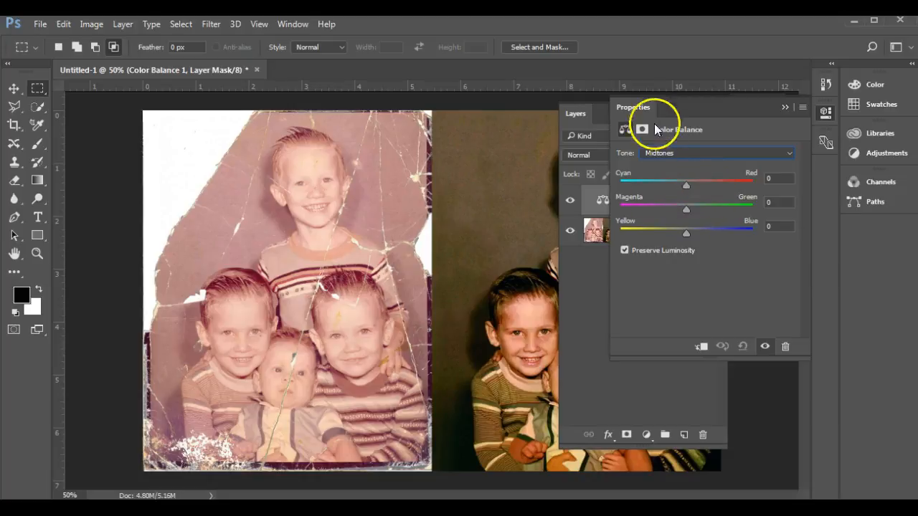
Rearrange the floating Properties and Layers palettes to expose the Color Balance layer and its mask
mouse_move(638, 109)
left_mouse_down()
mouse_move(694, 192)
mouse_move(650, 122)
left_mouse_up()
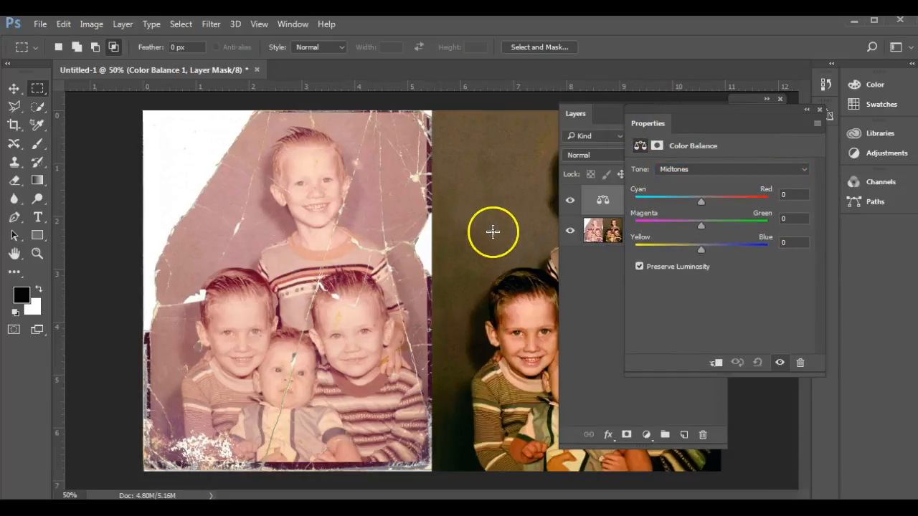
left_click(609, 311)
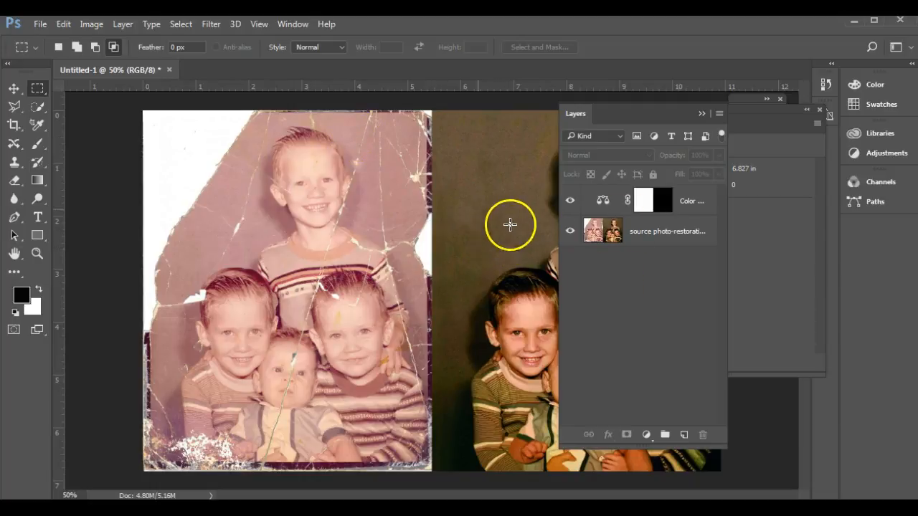
left_click_drag(581, 113, 572, 145)
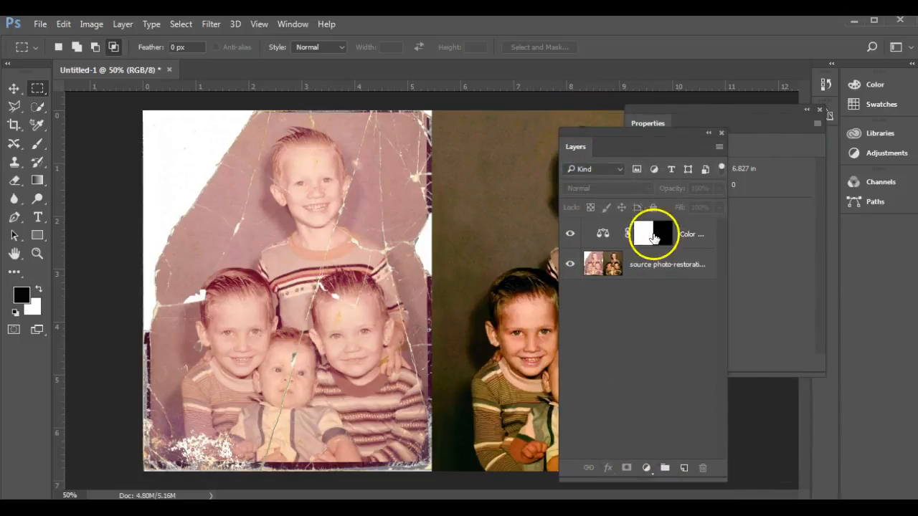
Set the Color Balance layer's midtones to Cyan/Red -39, Magenta/Green -11 and Yellow/Blue -77
double_click(602, 234)
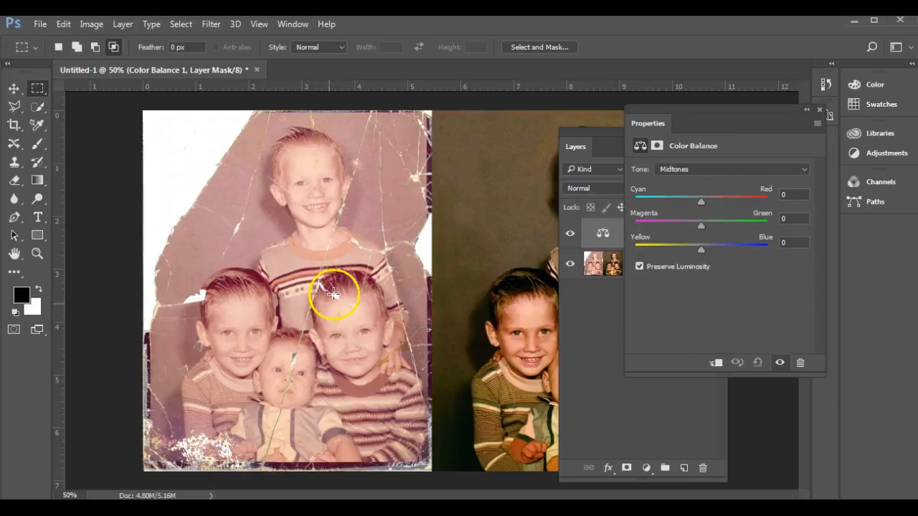
left_click_drag(701, 202, 674, 211)
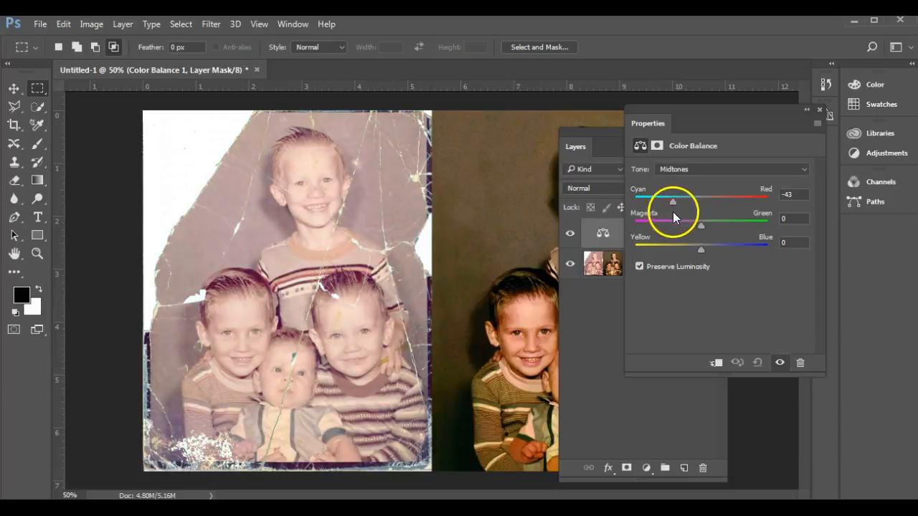
left_click_drag(700, 244, 650, 251)
left_click_drag(699, 223, 691, 248)
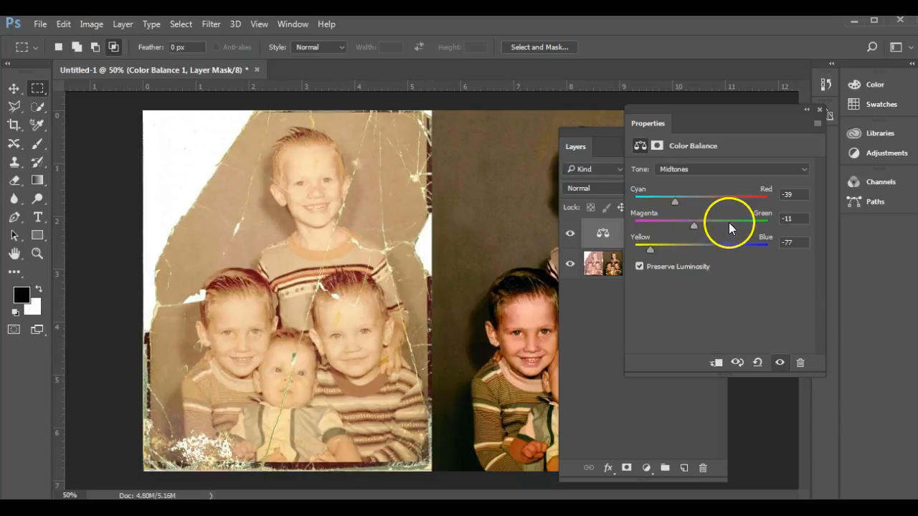
Set the Color Balance shadows to Cyan/Red -19, Magenta/Green +31 and Yellow/Blue +18
left_click(710, 167)
left_click(709, 180)
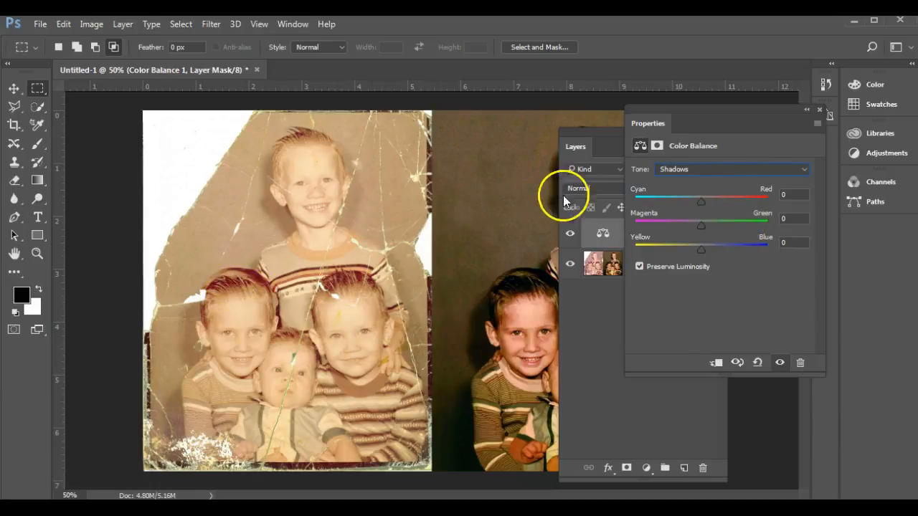
left_click_drag(705, 228, 726, 224)
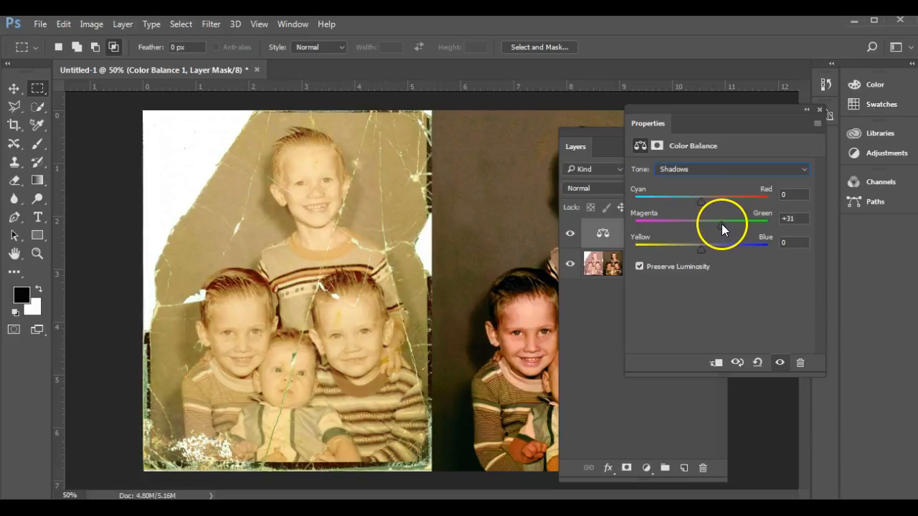
mouse_move(706, 253)
left_mouse_down()
mouse_move(670, 259)
mouse_move(714, 257)
left_mouse_up()
left_click_drag(701, 201, 685, 213)
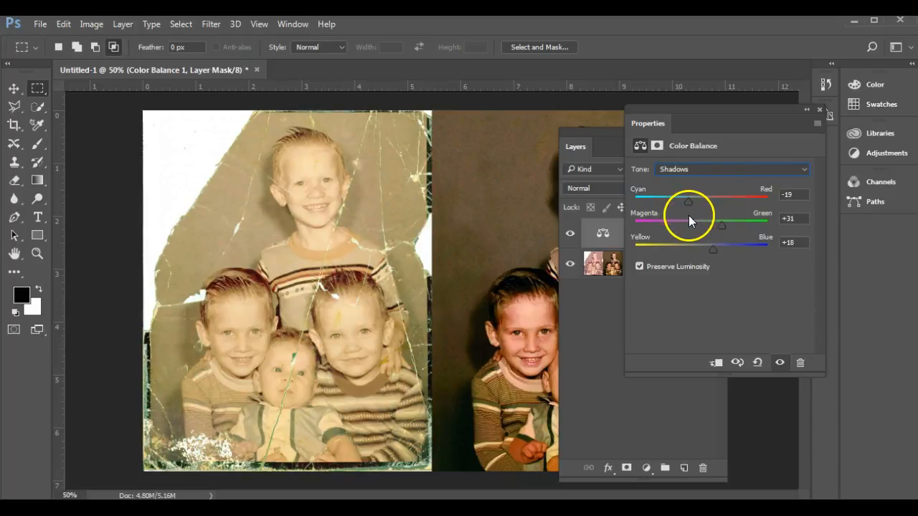
Set the Color Balance highlights to Cyan/Red +22, Magenta/Green -1 and Yellow/Blue -1
left_click(721, 170)
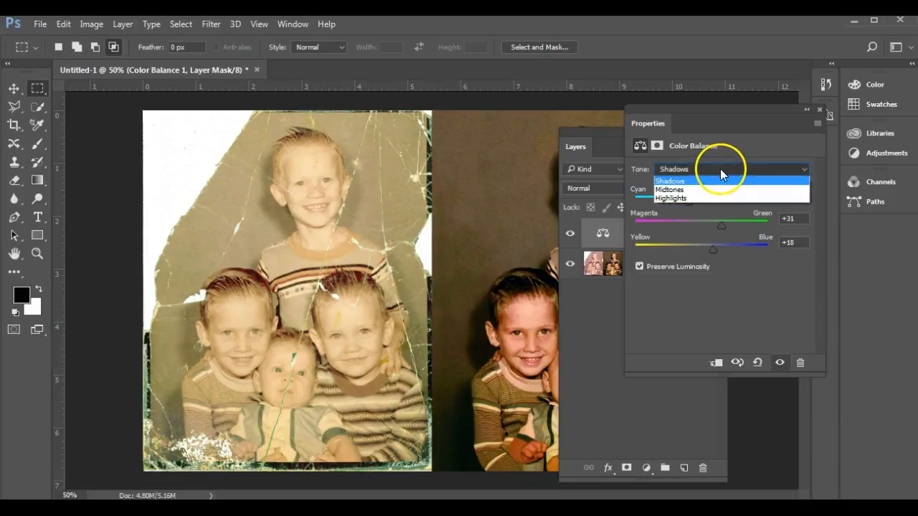
left_click(715, 195)
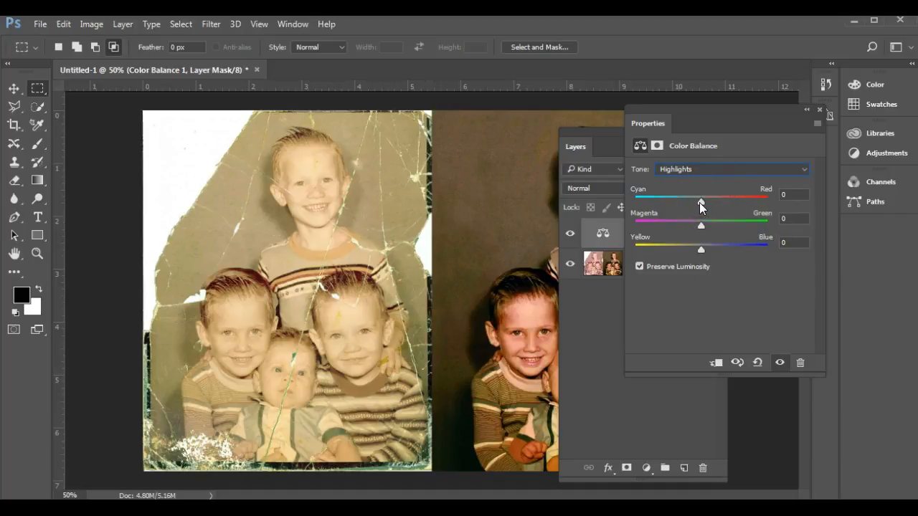
left_click_drag(703, 209, 700, 256)
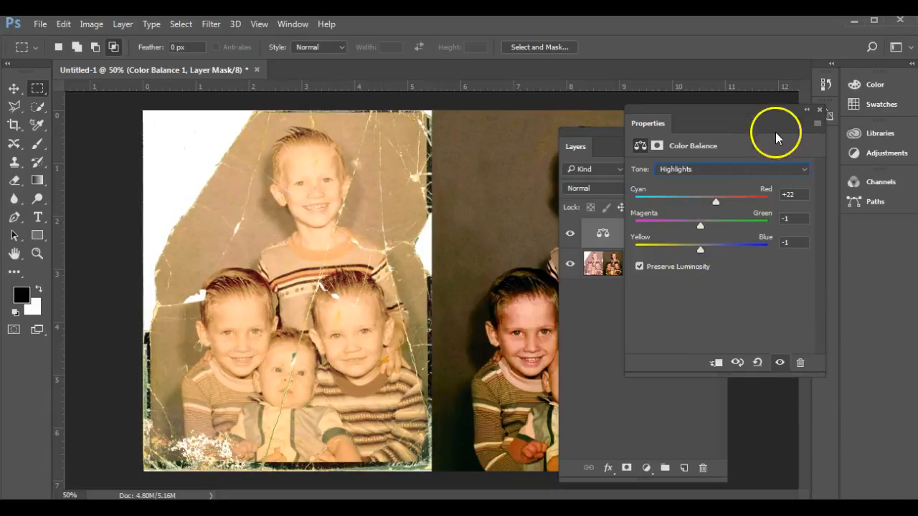
Add an unrestricted Hue/Saturation adjustment layer above the Color Balance layer
left_click(599, 407)
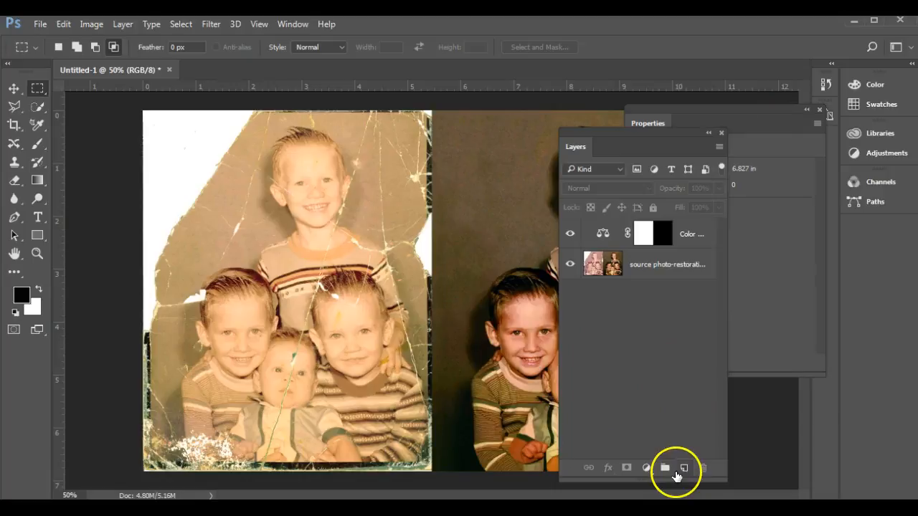
left_click(646, 467)
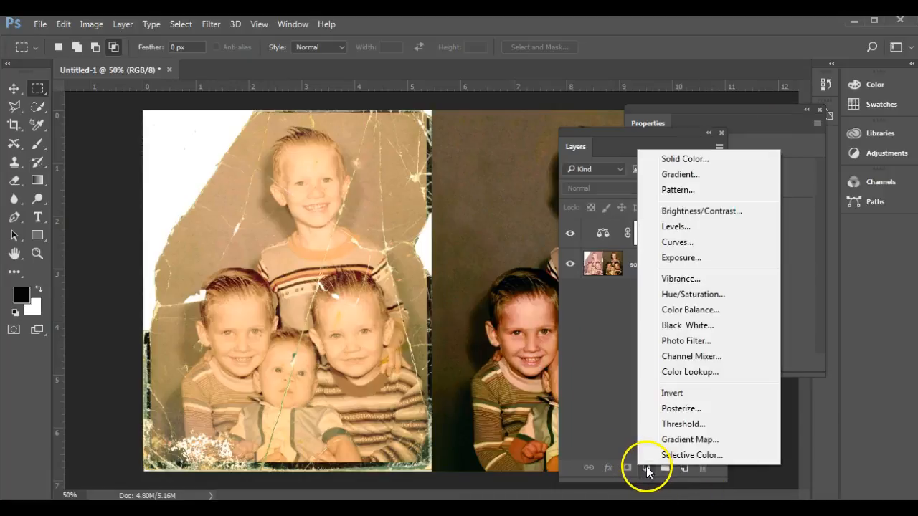
left_click(699, 296)
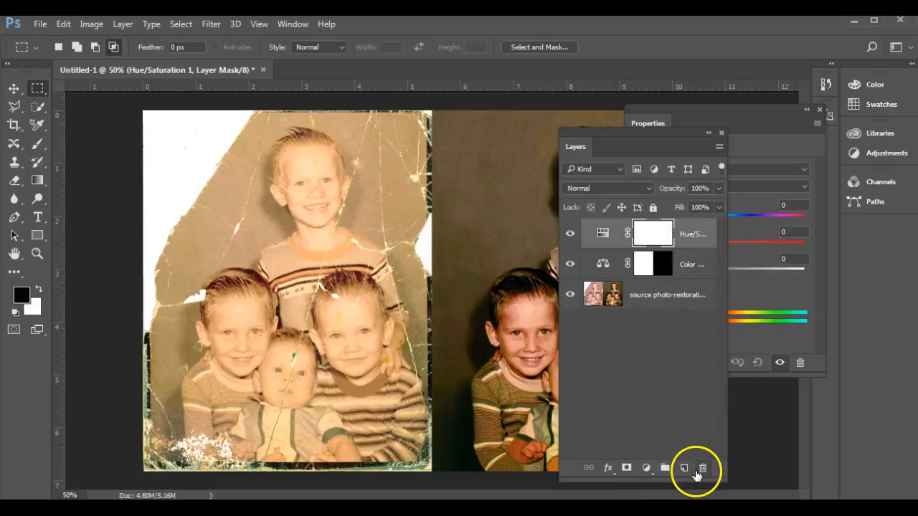
Load the Color Balance layer's mask as a selection and try to mask the Hue/Saturation layer with it
left_click(645, 268, "ctrl")
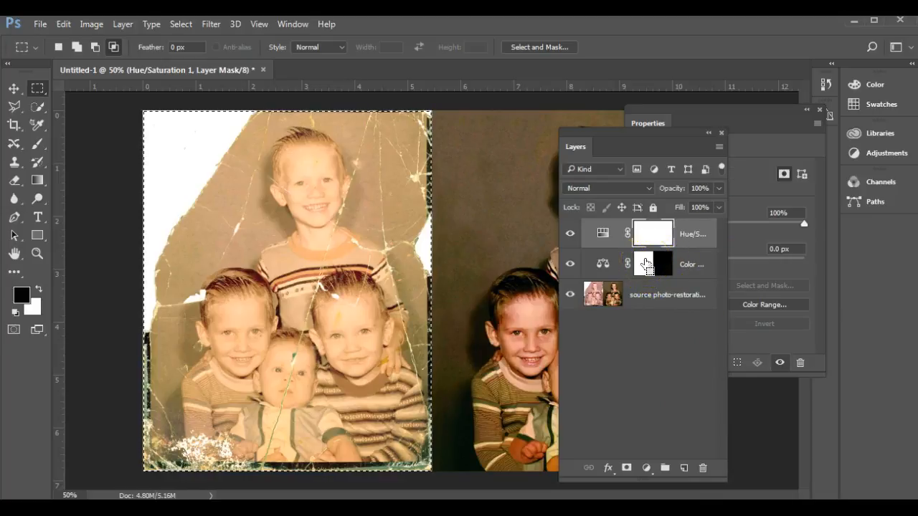
left_click(627, 468)
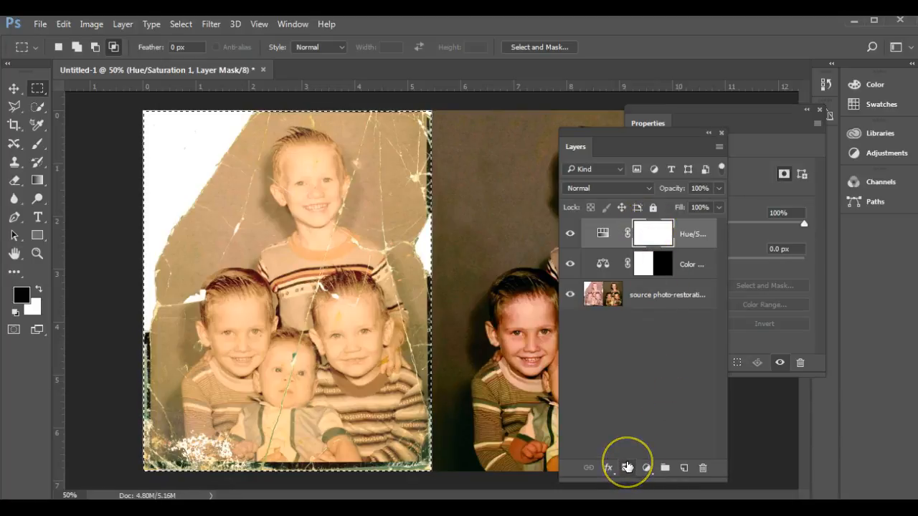
Delete the Hue/Saturation layer together with its vector mask and layer mask
left_click(705, 467)
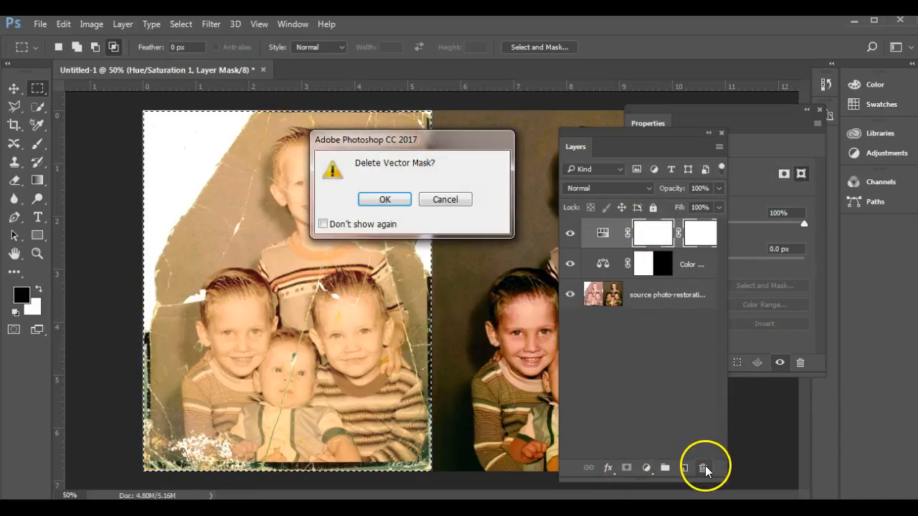
left_click(385, 200)
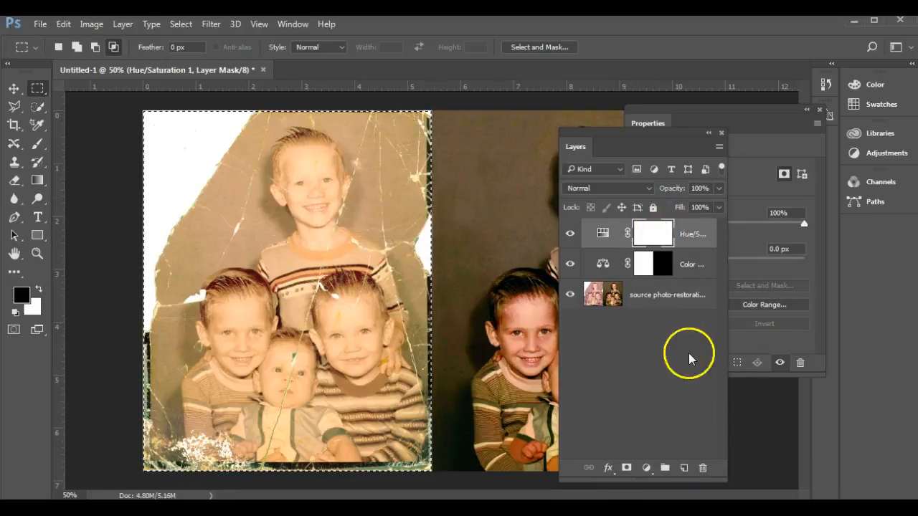
left_click(703, 468)
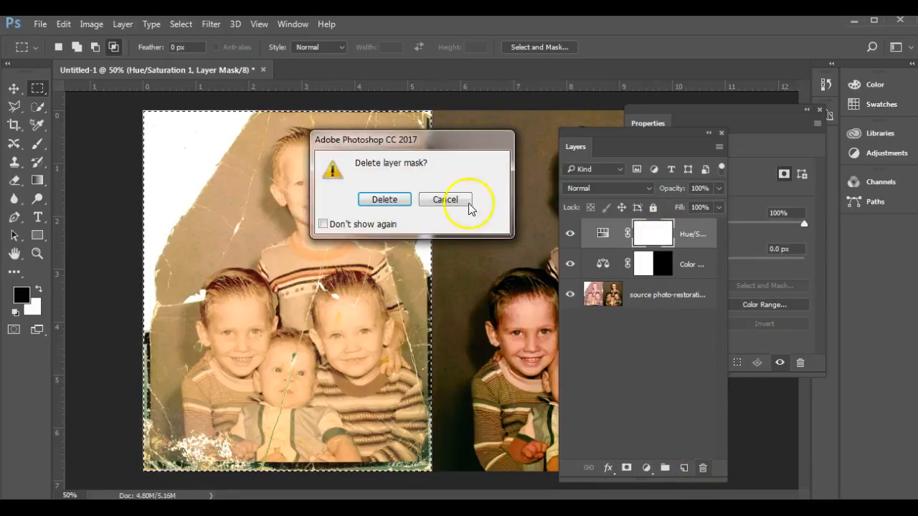
left_click(385, 201)
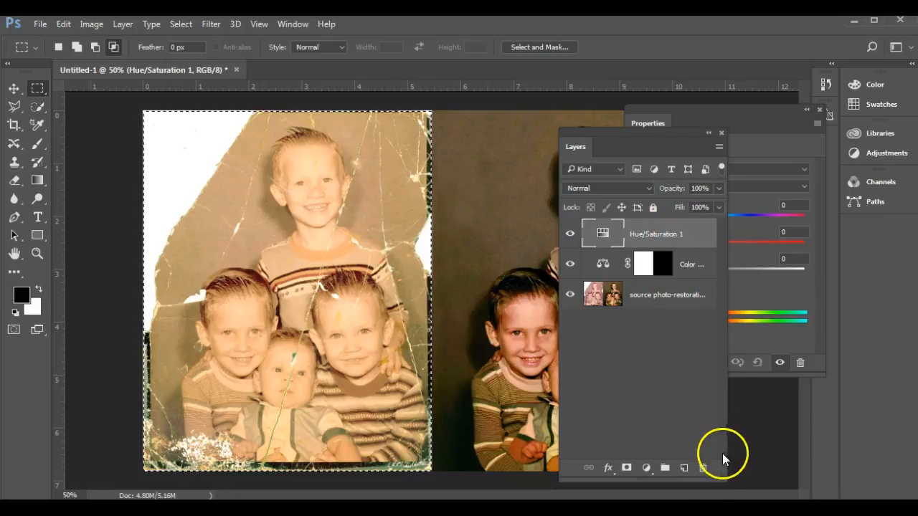
left_click(700, 467)
left_click(375, 199)
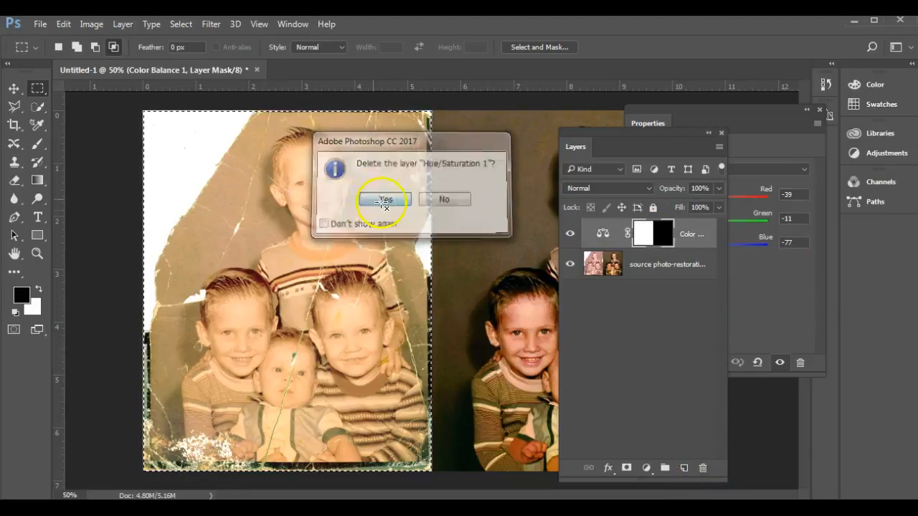
Add a new Hue/Saturation adjustment layer masked to the active selection, with saturation +39 and hue 0
left_click(647, 469)
left_click(693, 296)
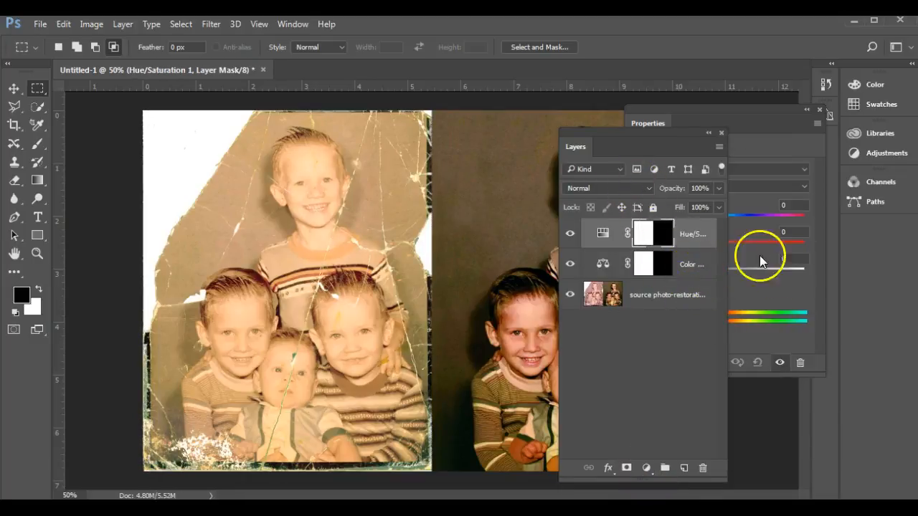
left_click(776, 284)
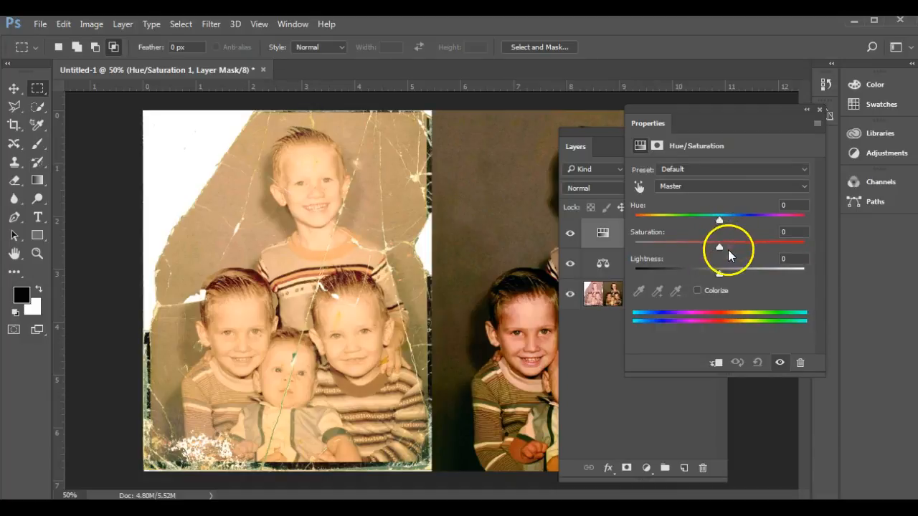
left_click_drag(758, 253, 752, 247)
mouse_move(720, 220)
left_mouse_down()
mouse_move(702, 233)
mouse_move(750, 230)
mouse_move(664, 235)
mouse_move(719, 235)
left_mouse_up()
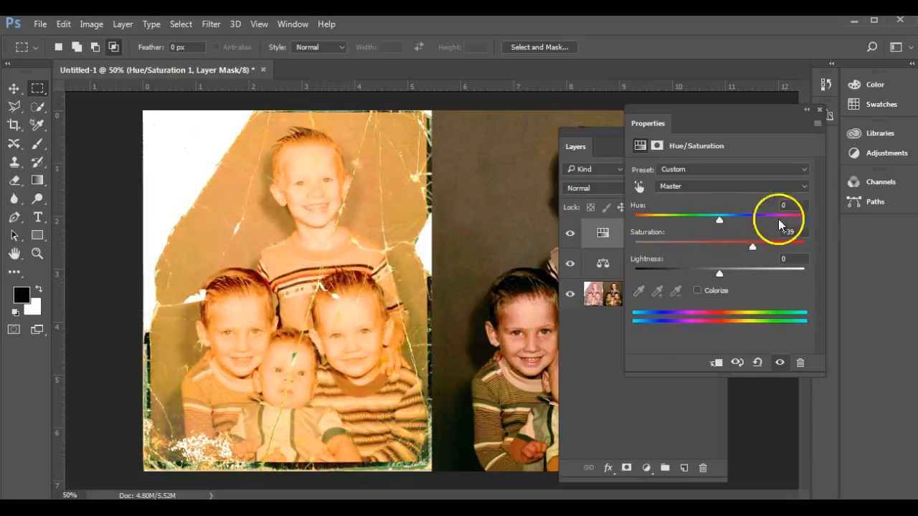
Set the Hue/Saturation layer's saturation to +16 and lightness to 0, trying Colorize and leaving it off
mouse_move(718, 272)
left_mouse_down()
mouse_move(750, 274)
mouse_move(691, 275)
mouse_move(719, 279)
left_mouse_up()
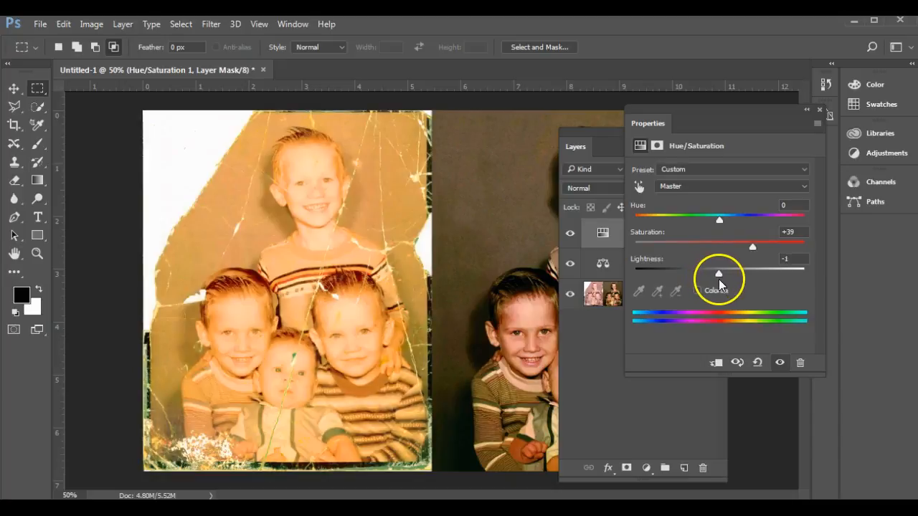
left_click_drag(796, 258, 755, 263)
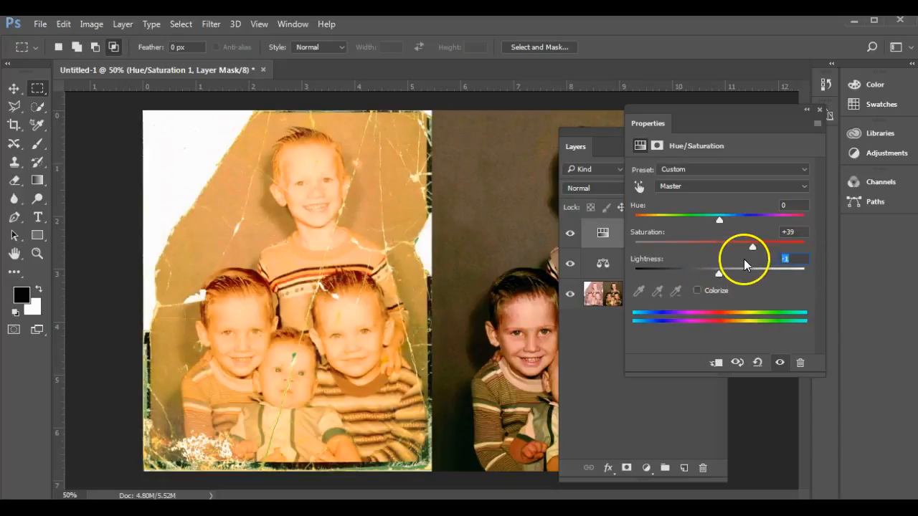
type("0")
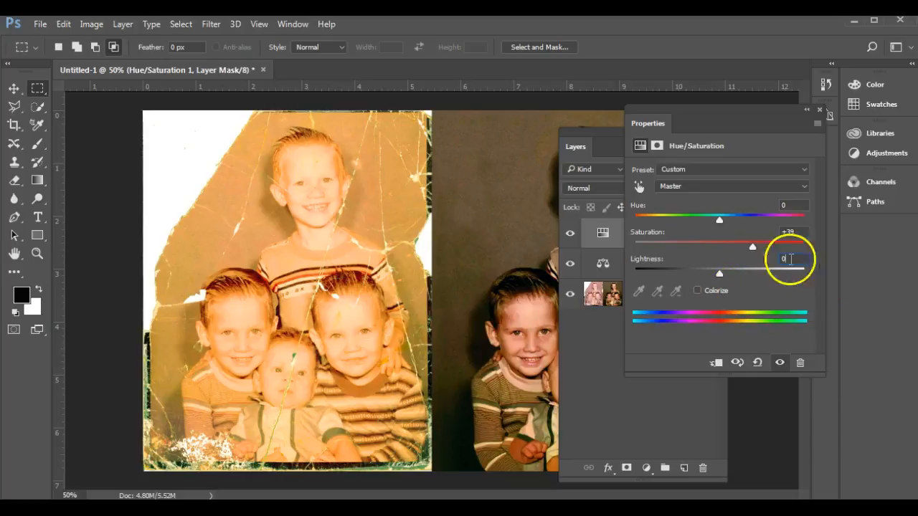
left_click(696, 291)
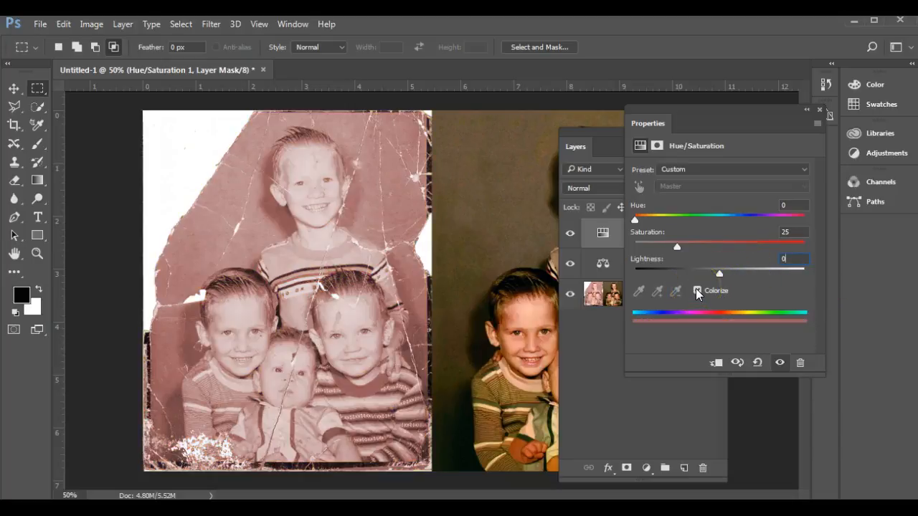
left_click_drag(634, 218, 689, 245)
left_click(697, 289)
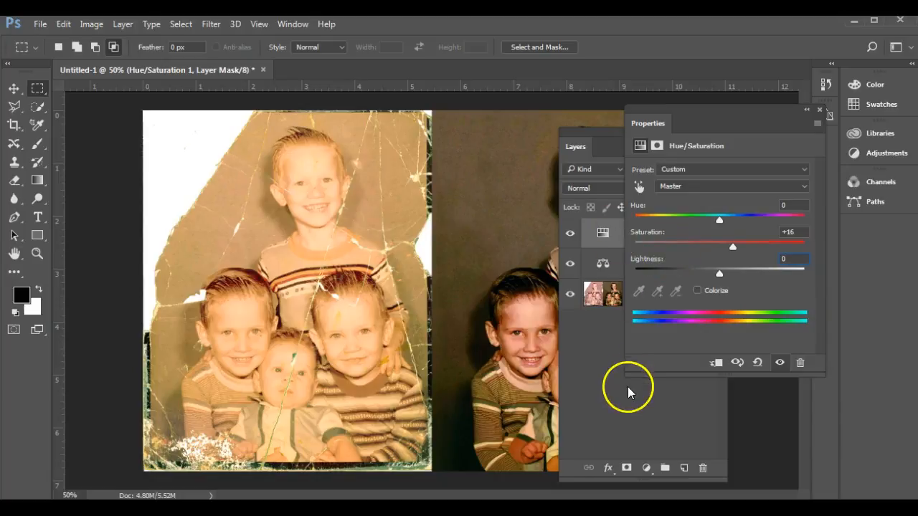
Select the Hue/Saturation adjustment layer and hide it
left_click(635, 408)
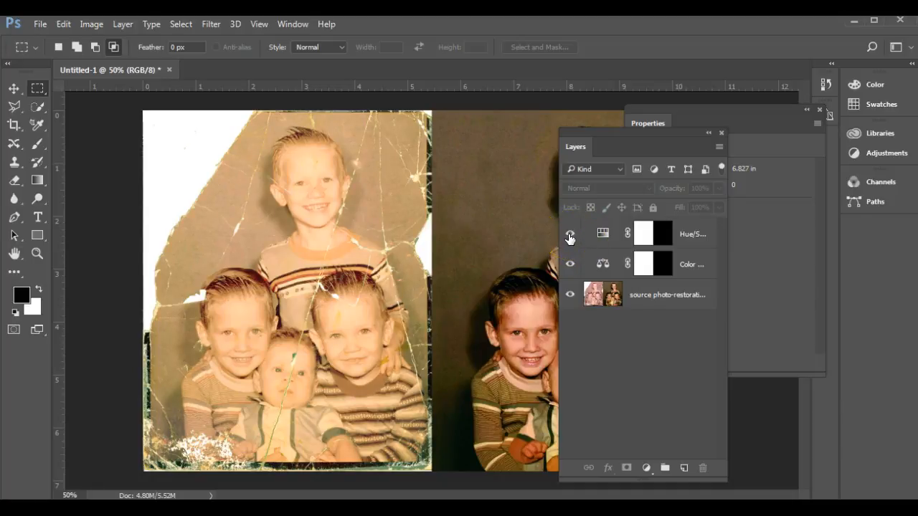
left_click(695, 235)
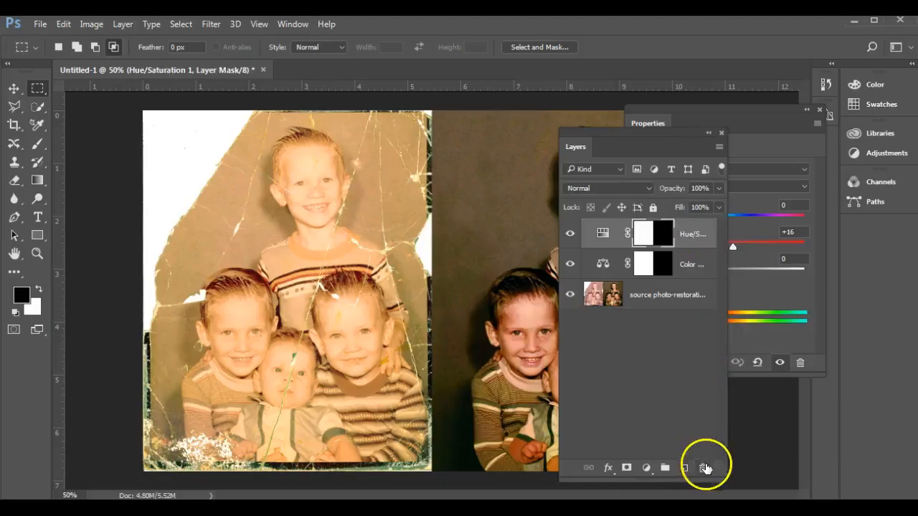
left_click(570, 234)
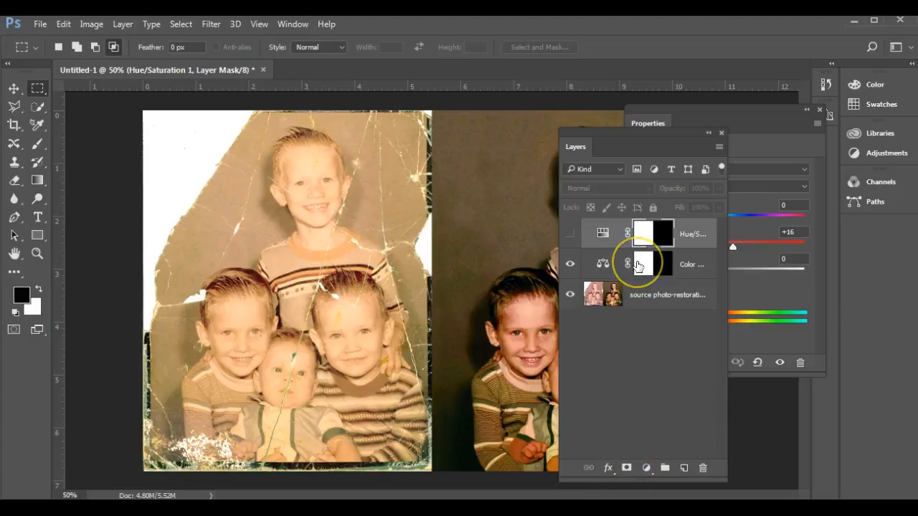
Load the Hue/Saturation layer's mask as a selection and add a Curves adjustment layer masked to it
left_click_drag(644, 242, 641, 239)
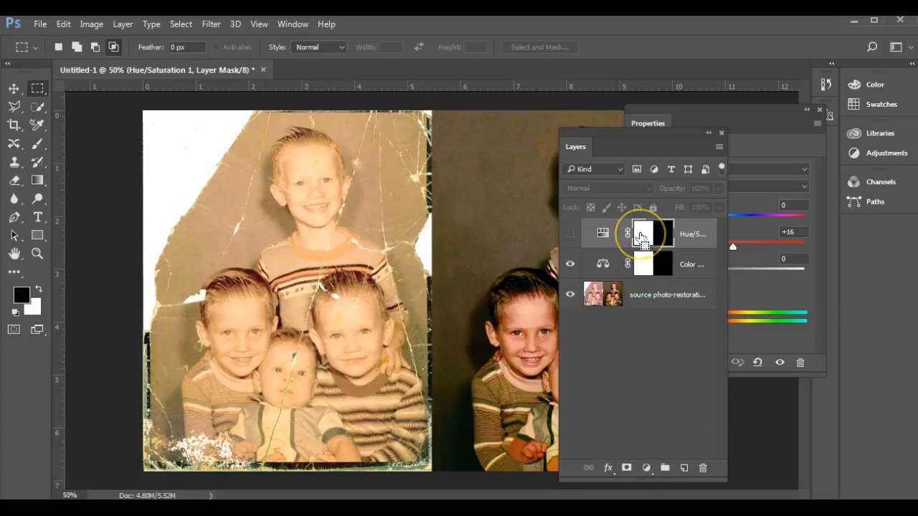
left_click(640, 239, "ctrl")
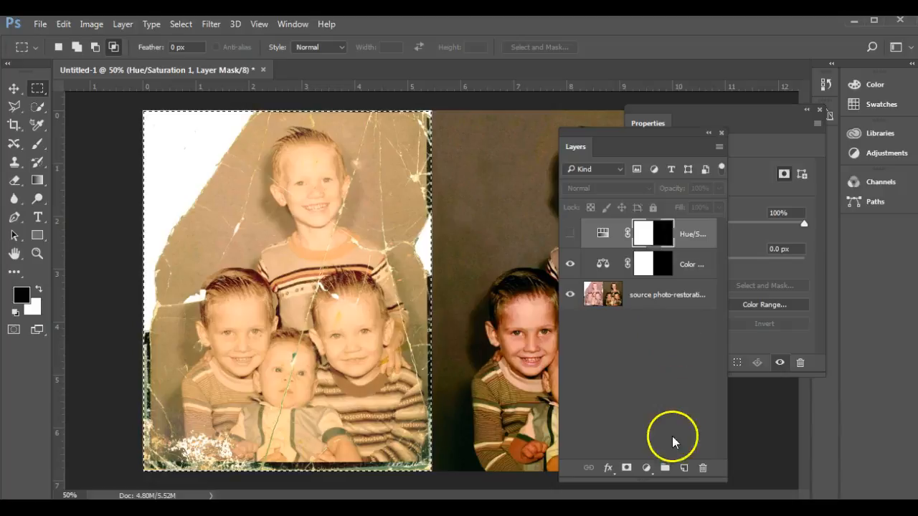
left_click(646, 468)
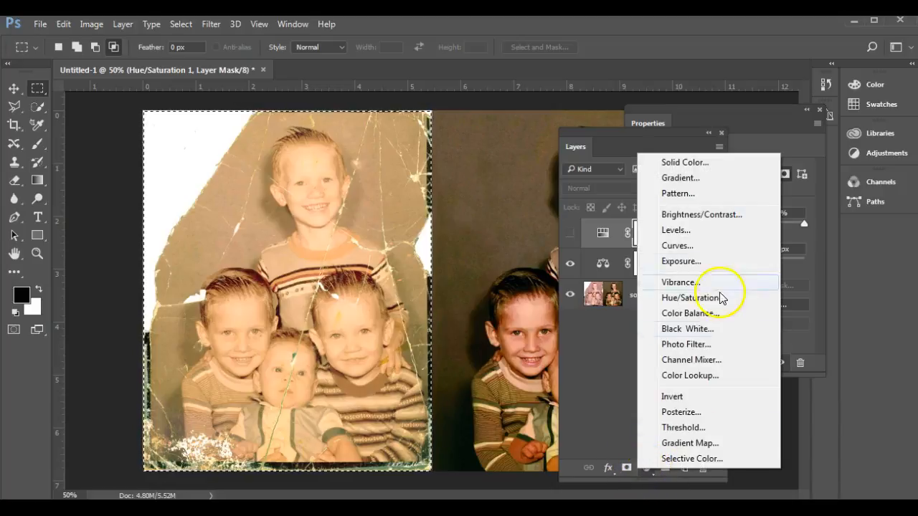
left_click(678, 246)
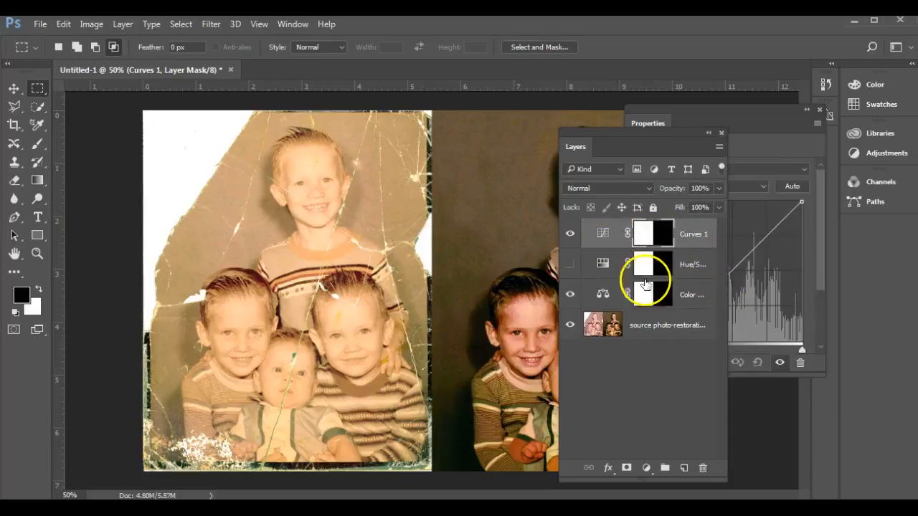
Darken the damaged photo with the RGB curve, pulling one shadow point and one highlight point below the diagonal
left_click_drag(666, 135, 591, 262)
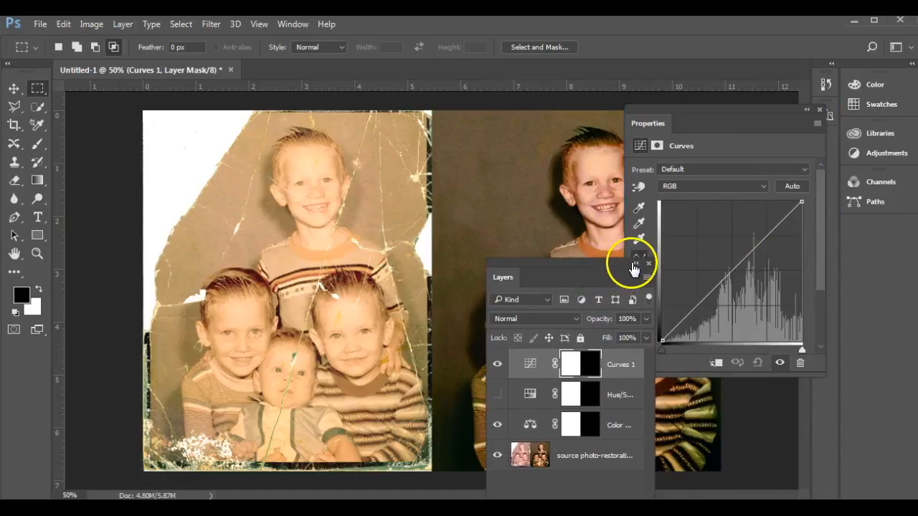
left_click(635, 263)
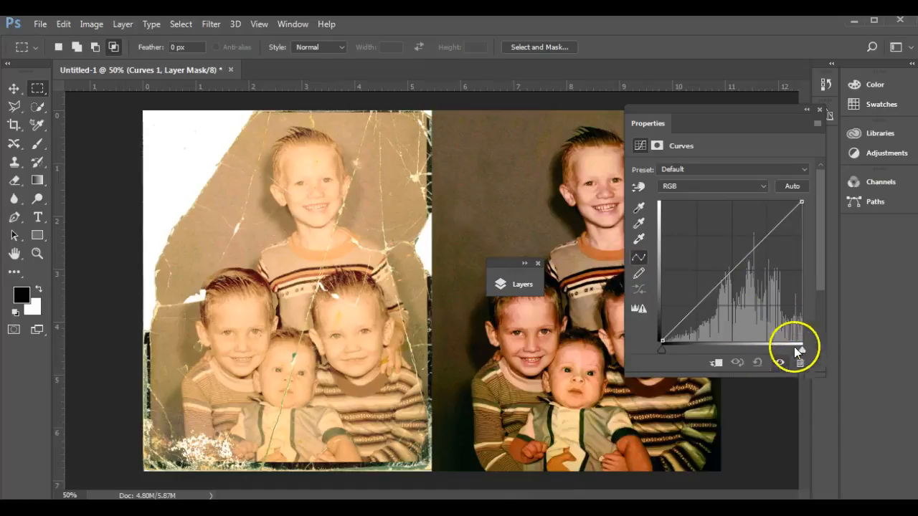
left_click_drag(693, 301, 703, 326)
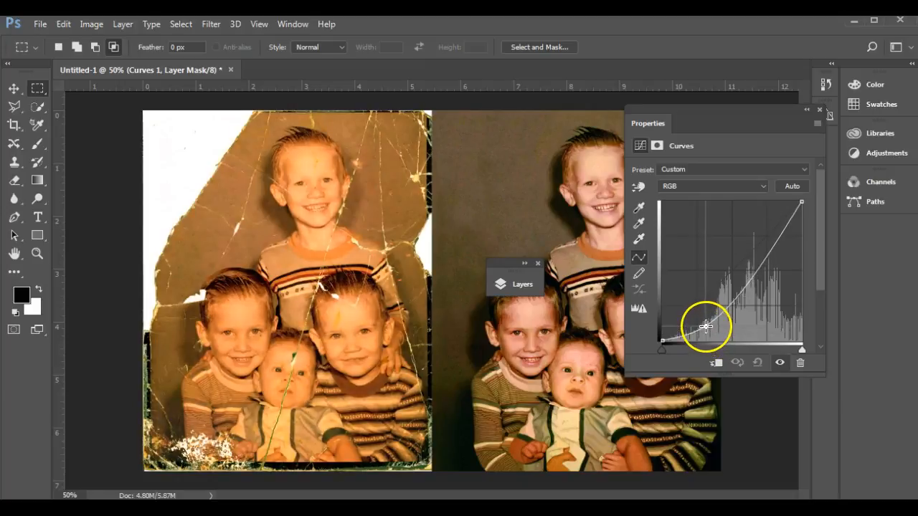
mouse_move(777, 251)
left_mouse_down()
mouse_move(765, 236)
mouse_move(785, 257)
mouse_move(781, 246)
left_mouse_up()
left_click_drag(703, 329, 701, 326)
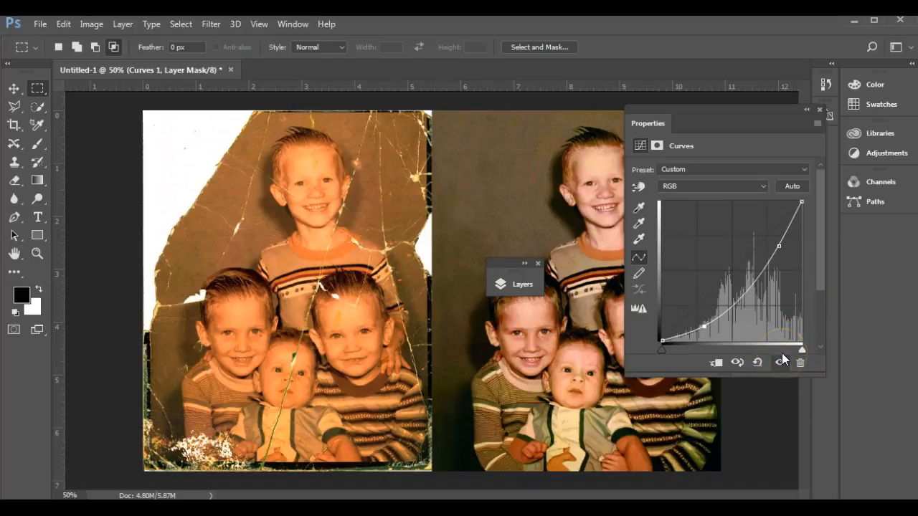
Lower the midtones of the Red channel curve to reduce the photo's red cast
left_click(718, 189)
left_click(718, 201)
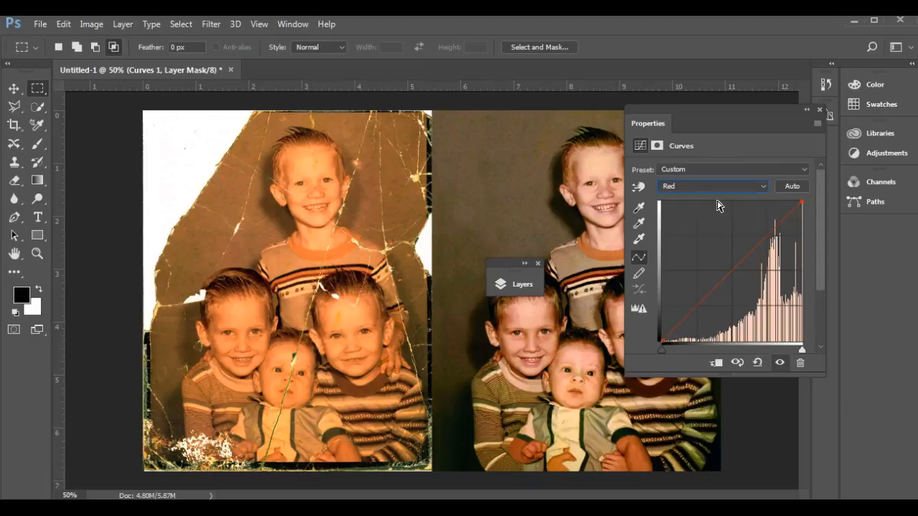
left_click_drag(710, 296, 742, 297)
Pull the Green channel curve slightly below the diagonal in the darker midtones
left_click(703, 187)
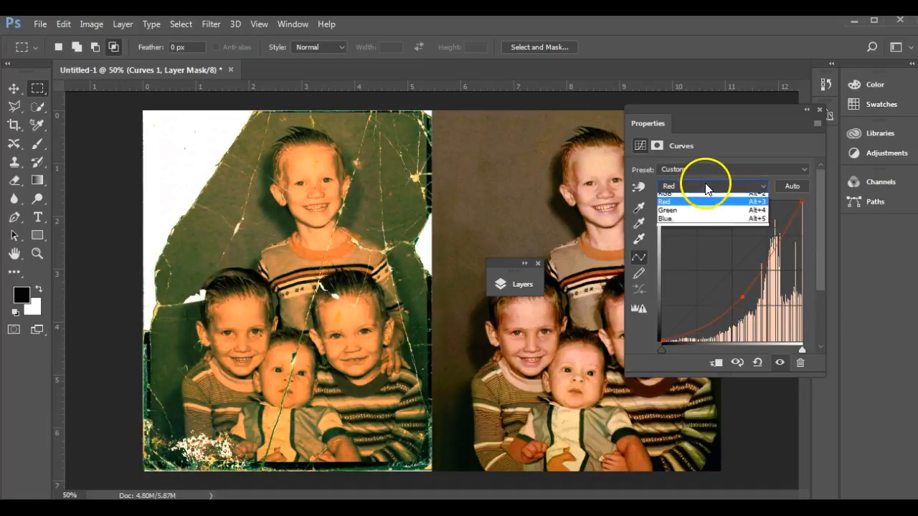
left_click(705, 215)
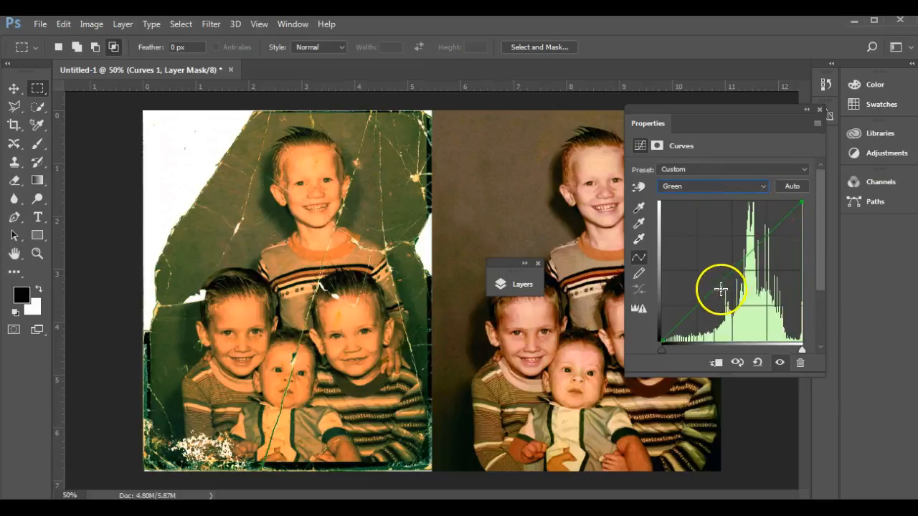
mouse_move(711, 292)
left_mouse_down()
mouse_move(721, 304)
mouse_move(708, 304)
left_mouse_up()
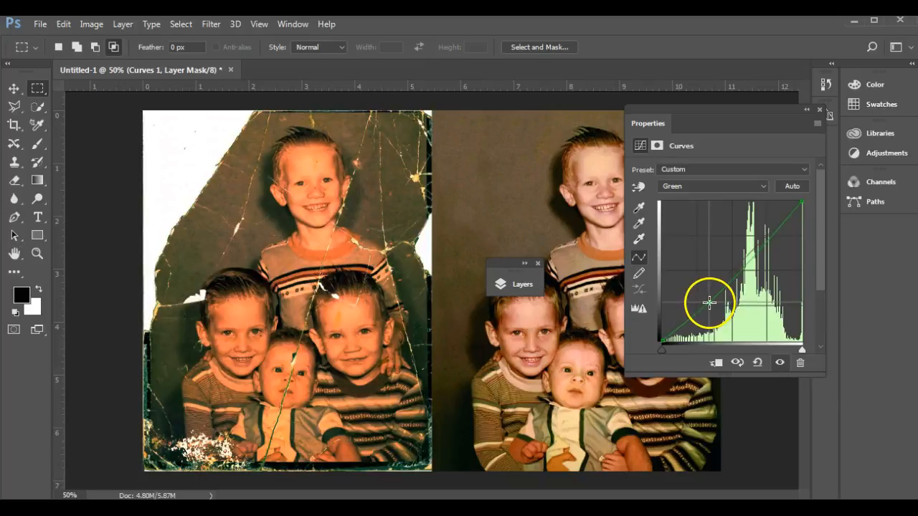
Try shifting the Blue channel's white and black points, restore the endpoints, and add a midtone point close to the diagonal
left_click(697, 187)
left_click(703, 223)
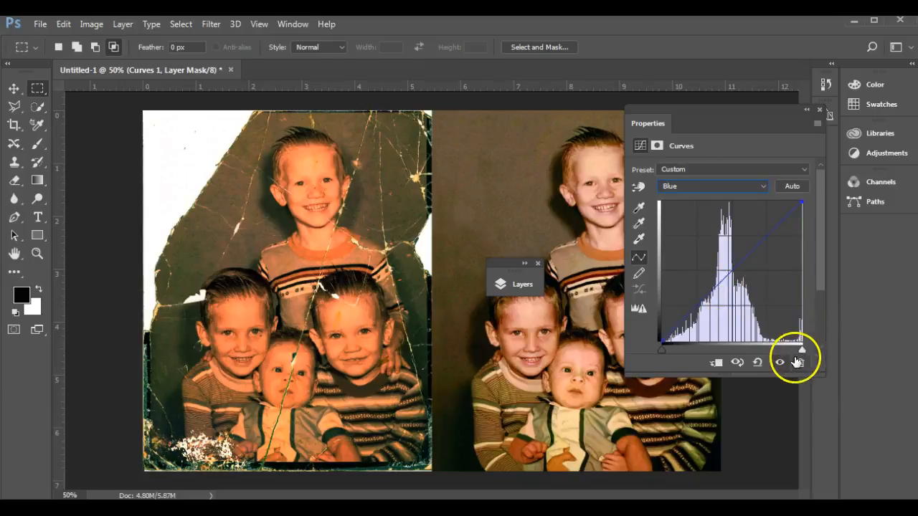
left_click_drag(801, 350, 783, 354)
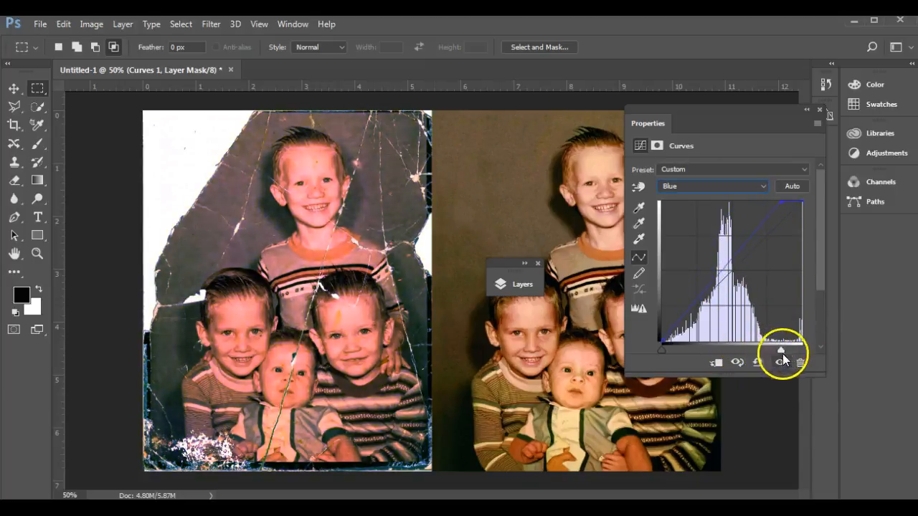
left_click_drag(666, 350, 639, 351)
mouse_move(718, 286)
left_mouse_down()
mouse_move(715, 301)
mouse_move(711, 262)
mouse_move(720, 282)
left_mouse_up()
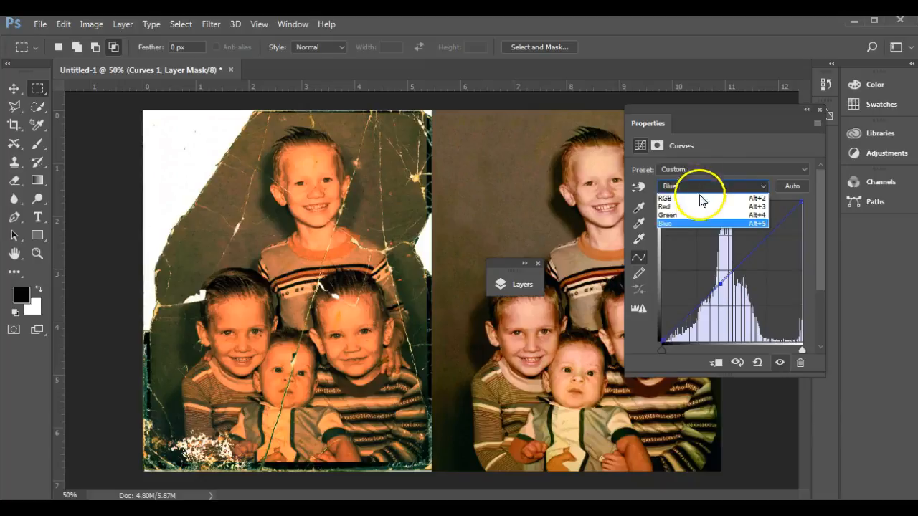
Refine the Red channel curve by moving its existing midtone point slightly toward the shadows
left_click(697, 207)
left_click_drag(755, 269, 787, 238)
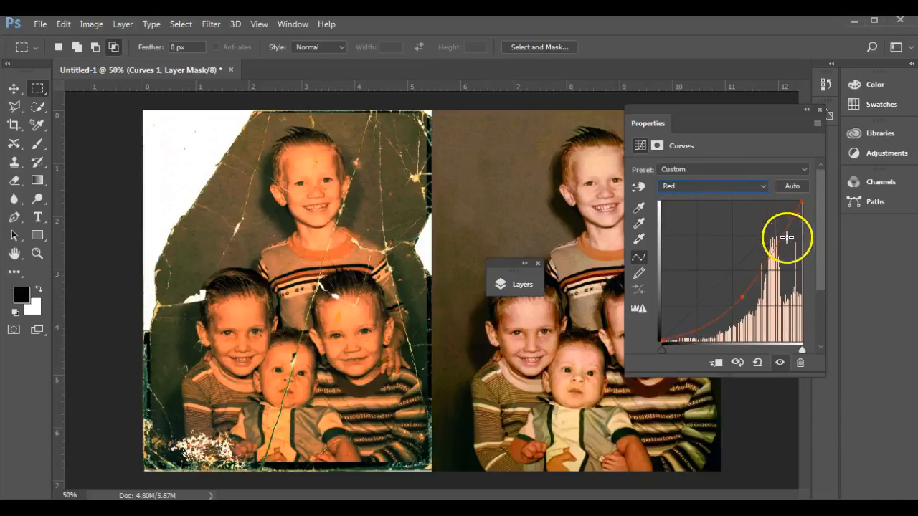
left_click_drag(800, 352, 823, 355)
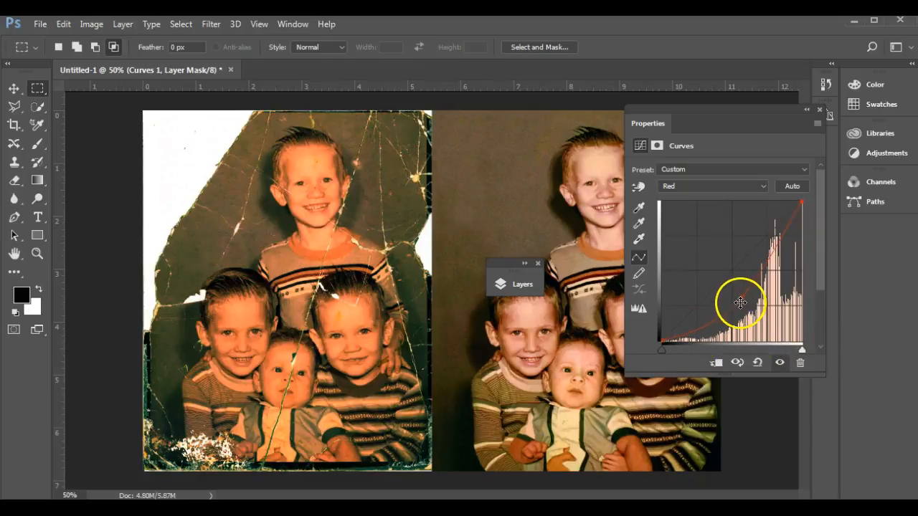
mouse_move(742, 300)
left_mouse_down()
mouse_move(734, 289)
mouse_move(734, 306)
mouse_move(727, 287)
mouse_move(731, 307)
left_mouse_up()
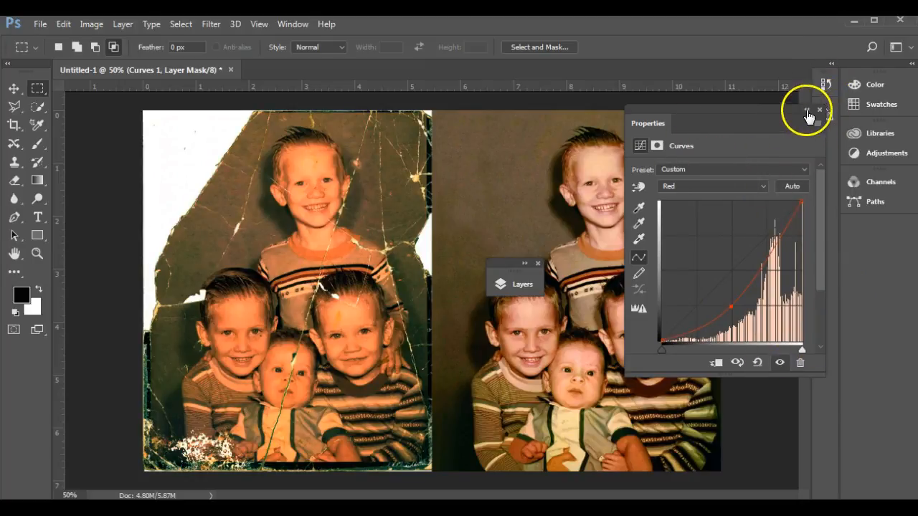
Open the Color Balance layer's adjustment settings instead of its mask properties
left_click(806, 115)
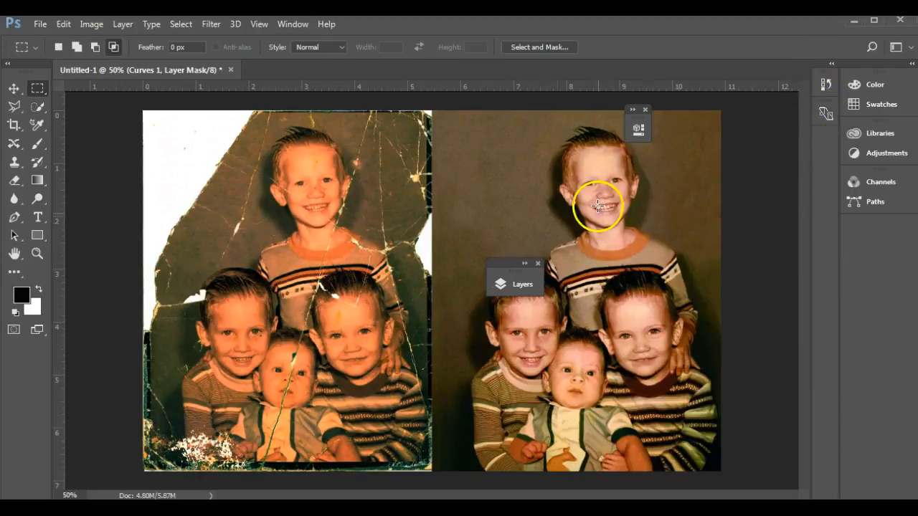
left_click(521, 284)
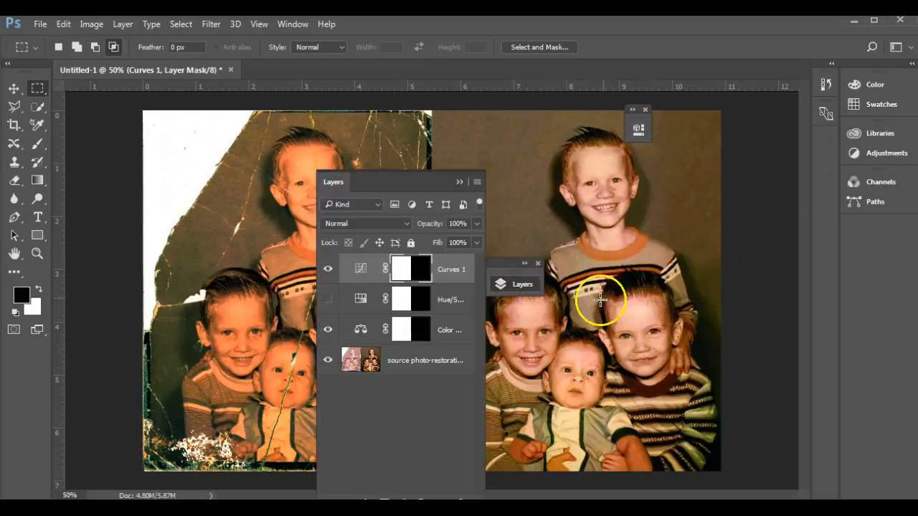
left_click(402, 331)
double_click(401, 331)
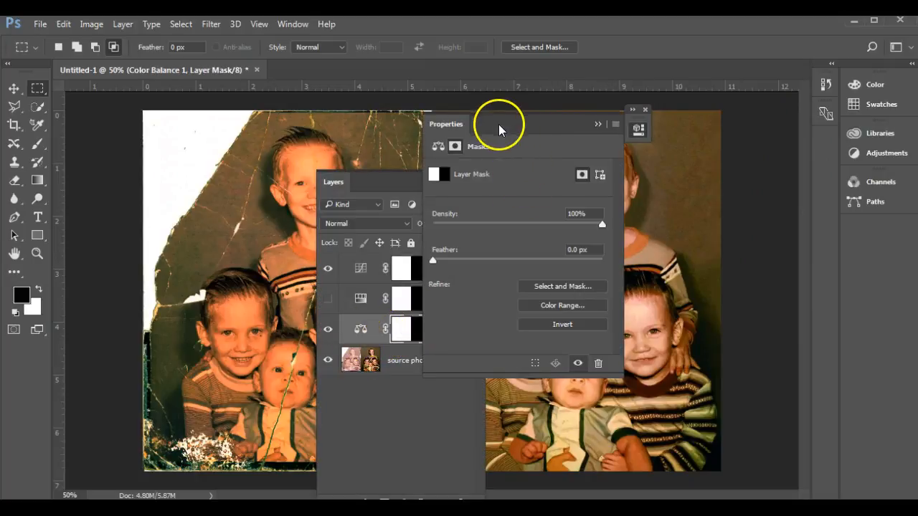
left_click(396, 328)
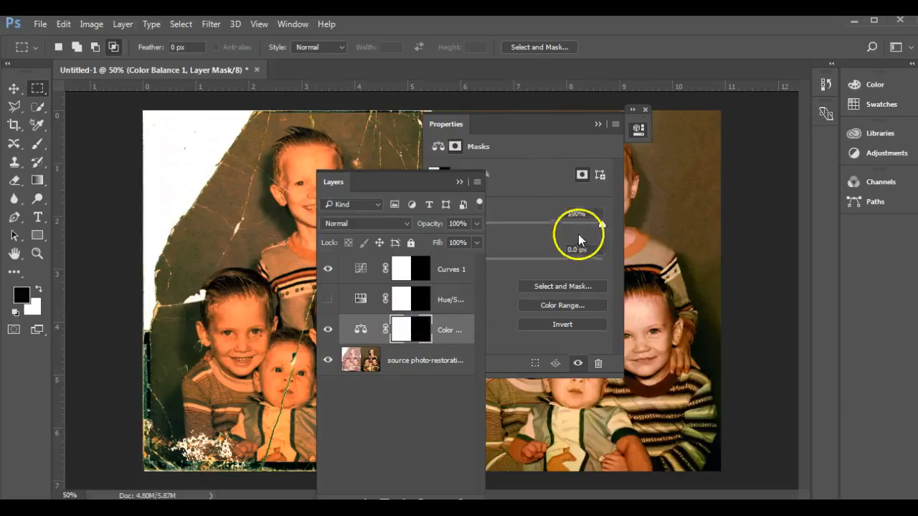
left_click(532, 127)
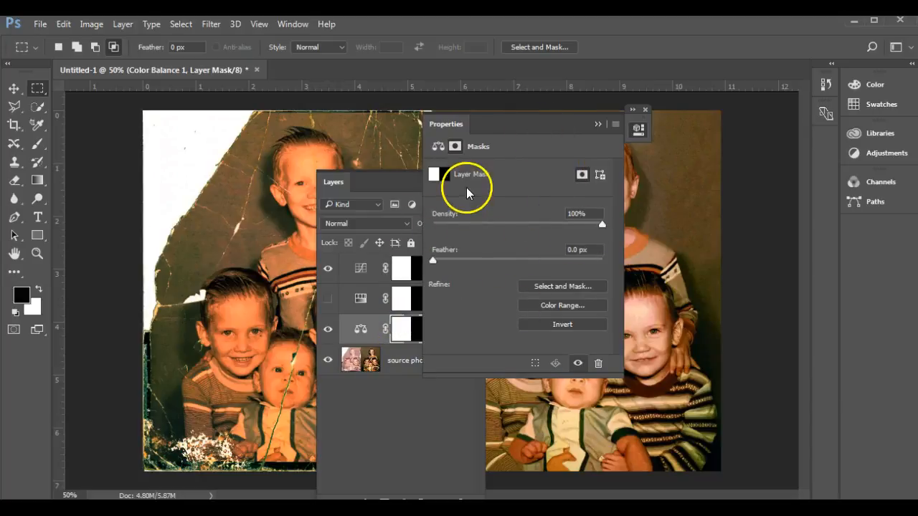
left_click(361, 331)
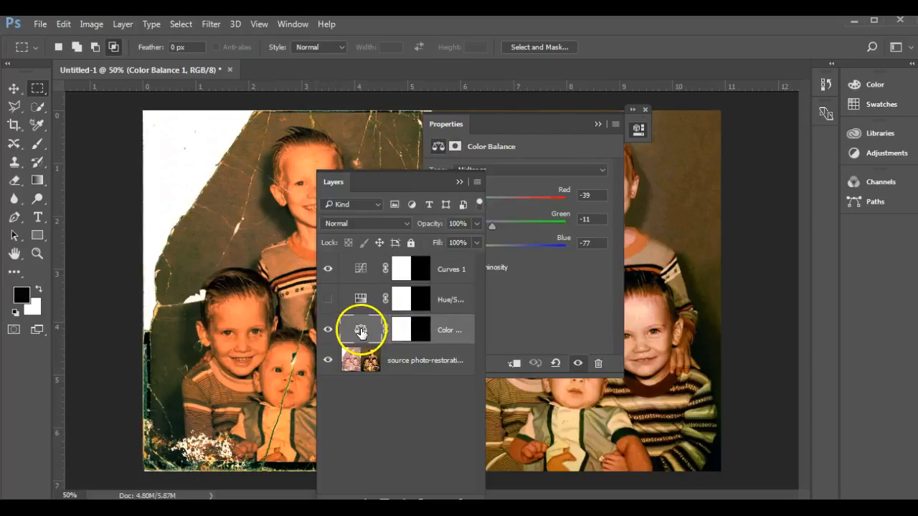
Collapse the layer list and place the Color Balance settings clear of the damaged photo
left_click_drag(411, 178, 714, 199)
left_click_drag(539, 131, 571, 390)
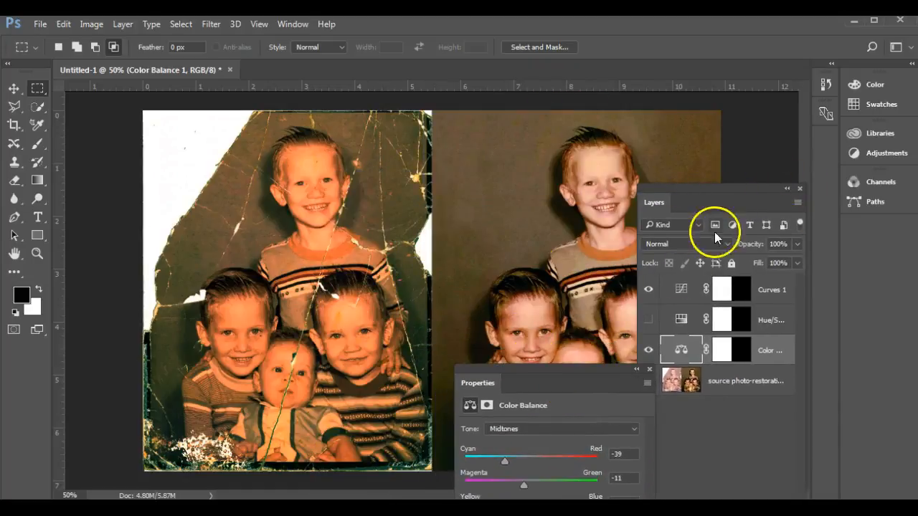
left_click(788, 190)
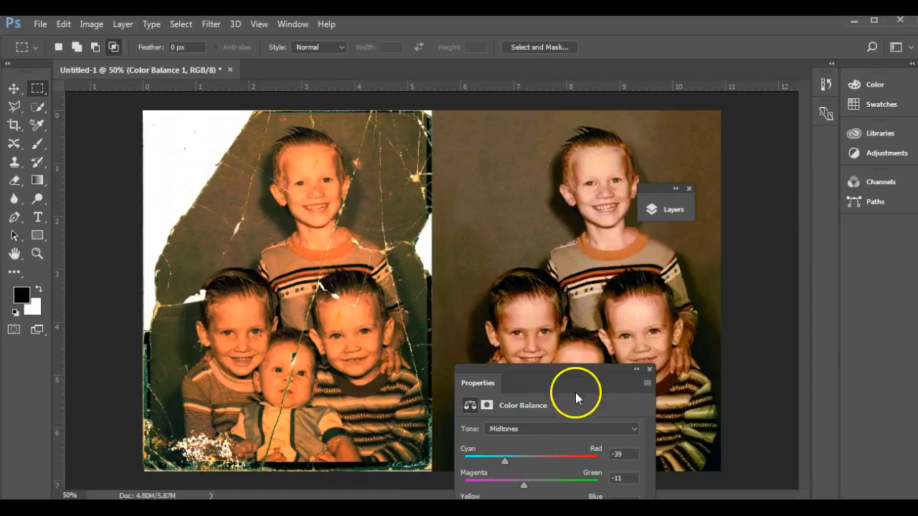
left_click_drag(587, 371, 701, 255)
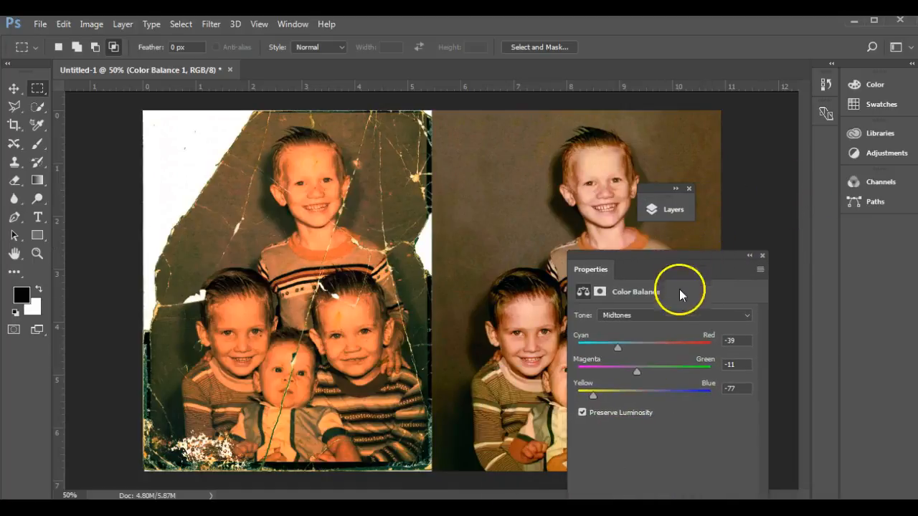
Set the Color Balance midtones to -57, -4 and -74, and the shadows to -2, +31 and +44
left_click_drag(638, 353, 593, 401)
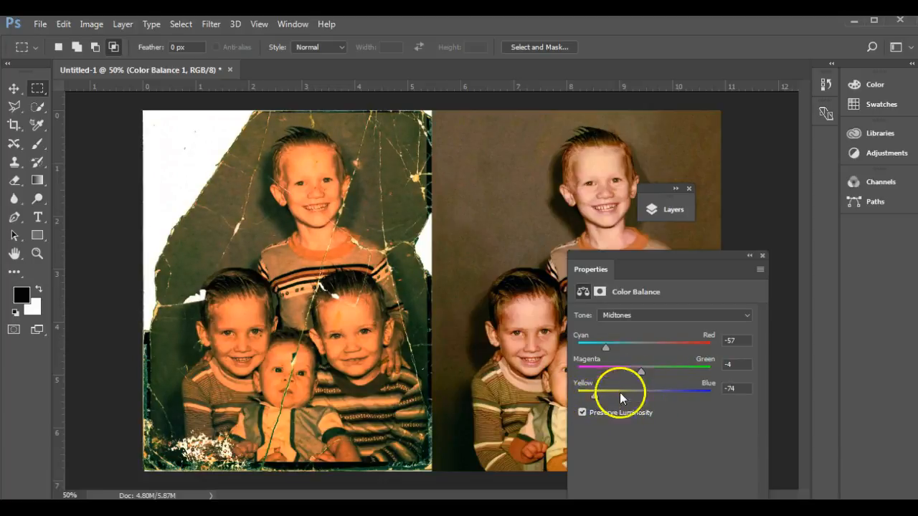
left_click(628, 315)
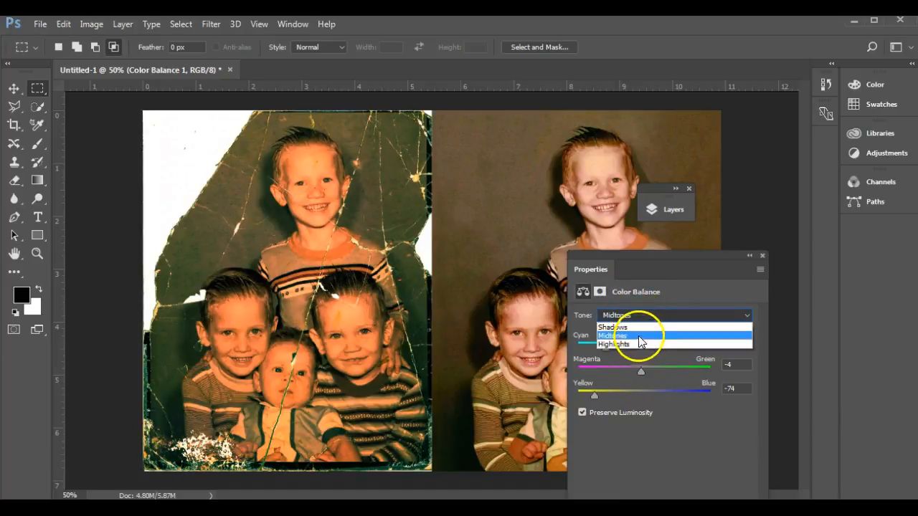
left_click(631, 324)
left_click_drag(659, 398, 673, 413)
left_click_drag(632, 349, 642, 367)
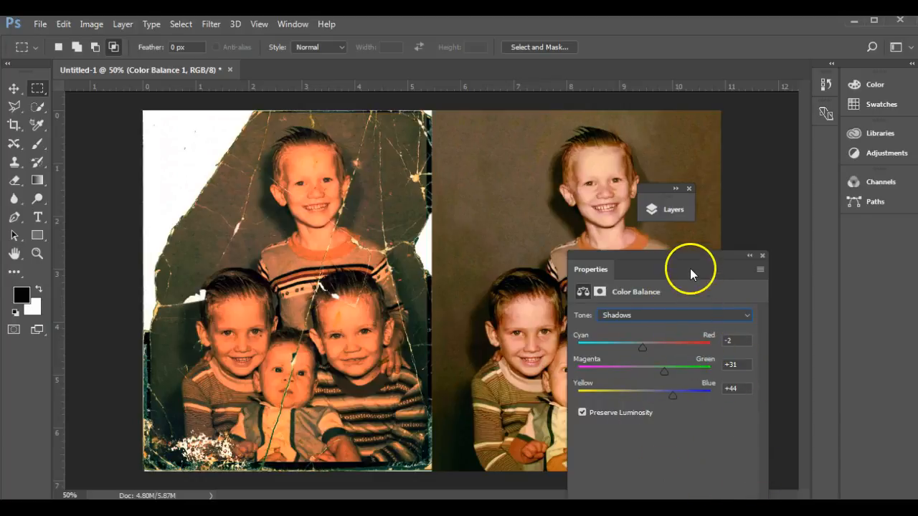
Expand the layer list and delete the hidden Hue/Saturation layer together with its mask
left_click(666, 210)
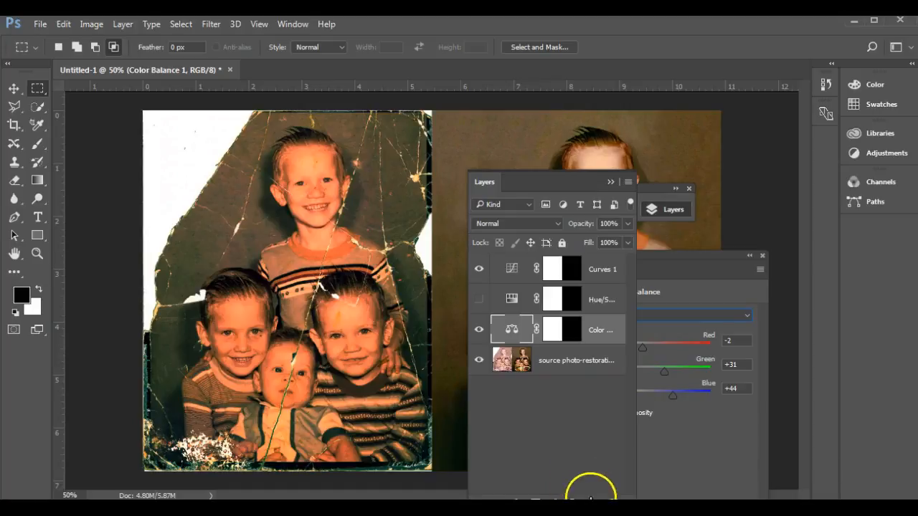
left_click_drag(565, 181, 578, 147)
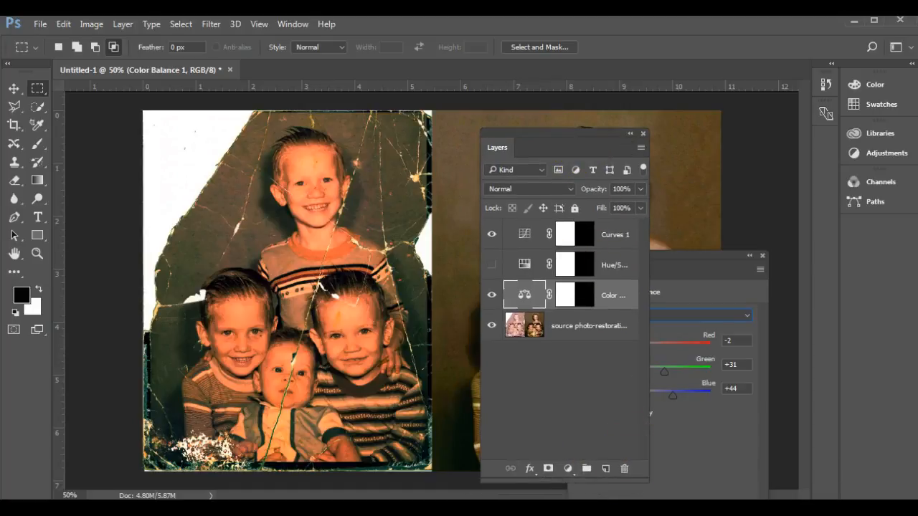
left_click(613, 235)
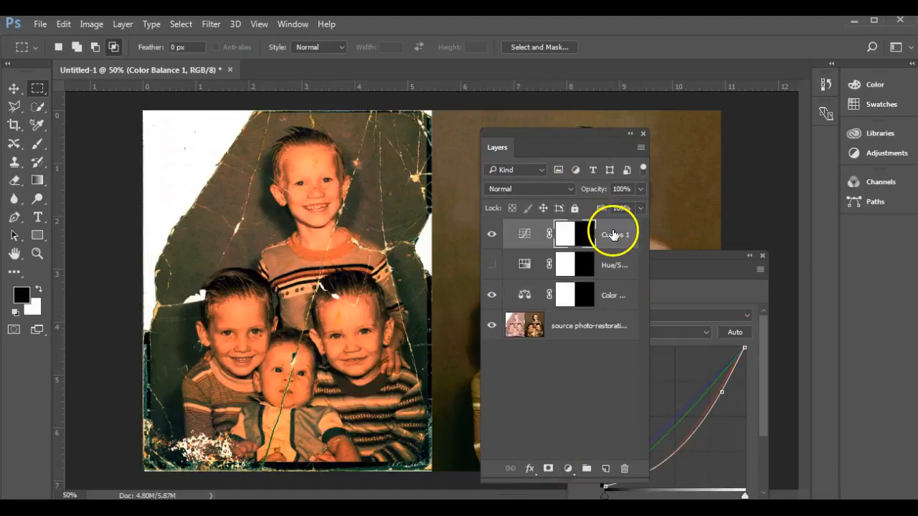
left_click(634, 271)
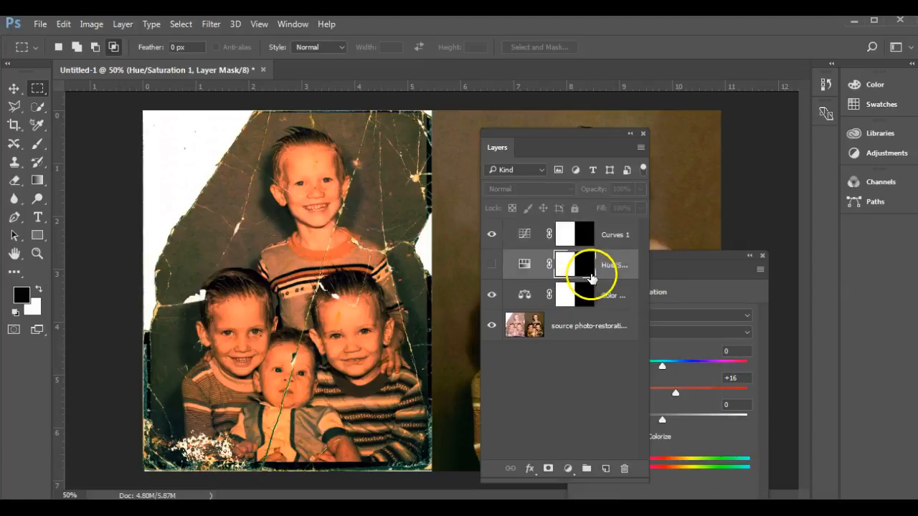
left_click(623, 470)
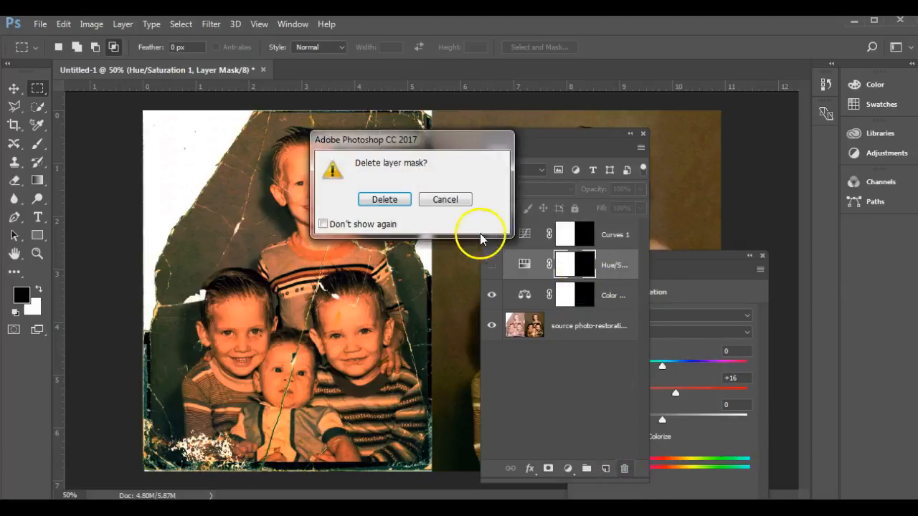
left_click(383, 198)
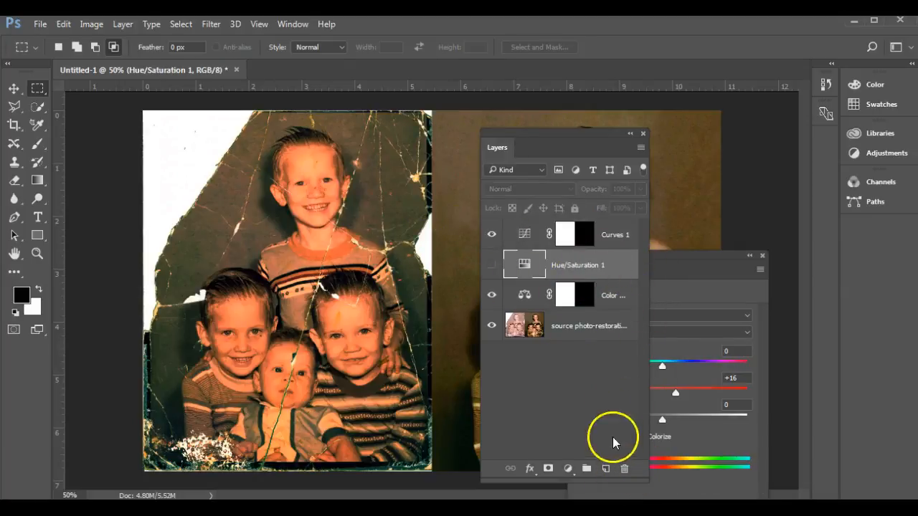
left_click(624, 470)
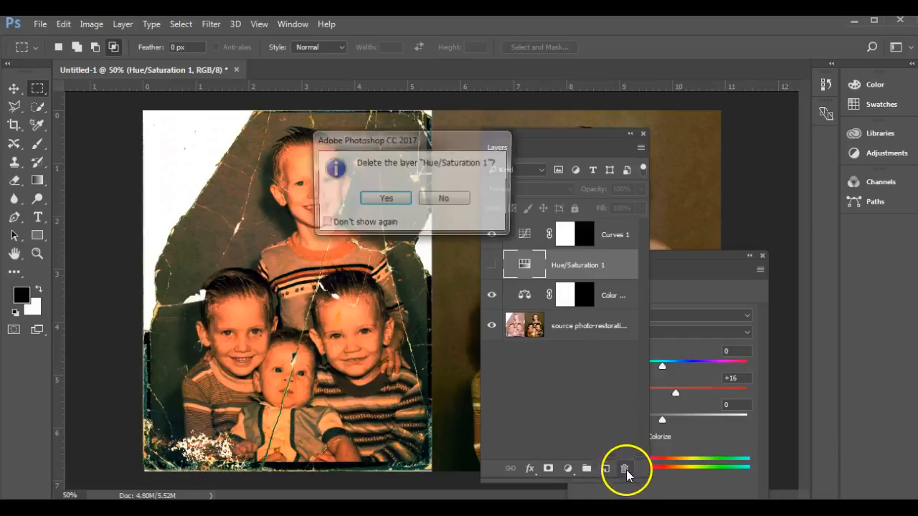
left_click(387, 199)
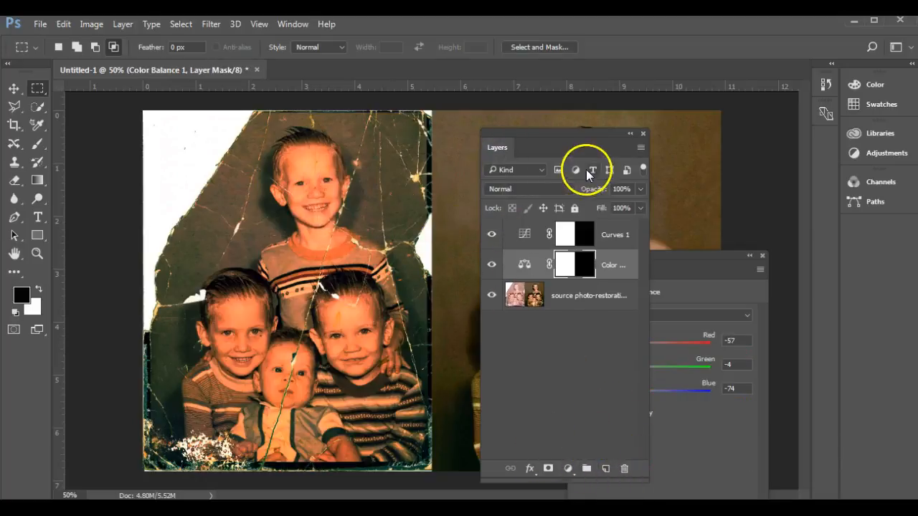
Add a Selective Color adjustment layer above the Curves layer and set Black for the Reds to -7%
left_click(620, 236)
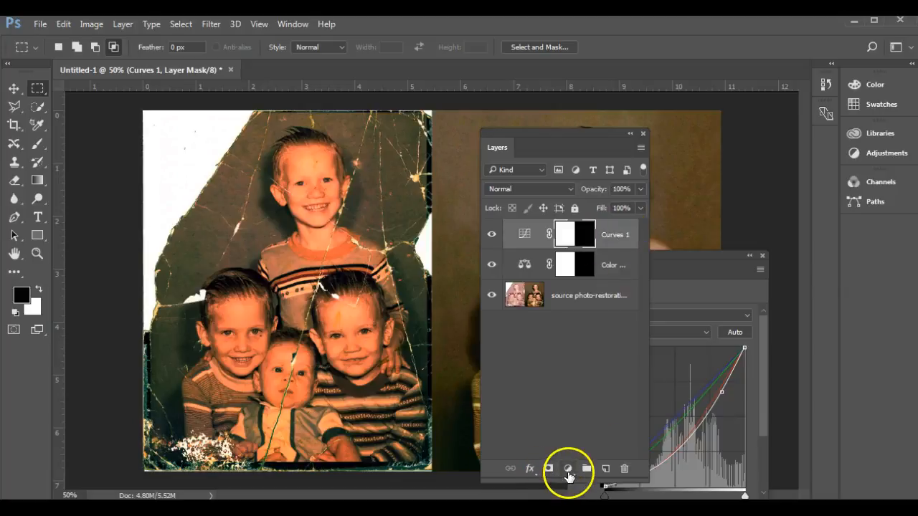
left_click(568, 468)
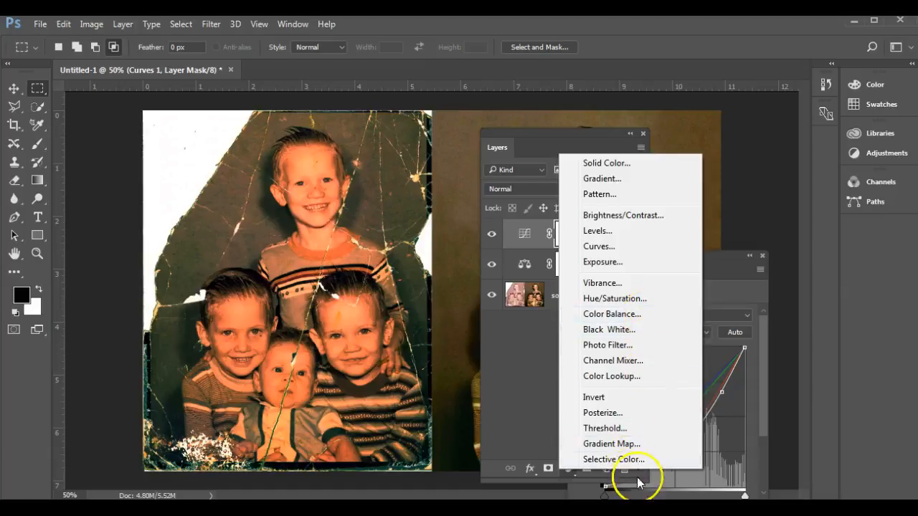
left_click(614, 460)
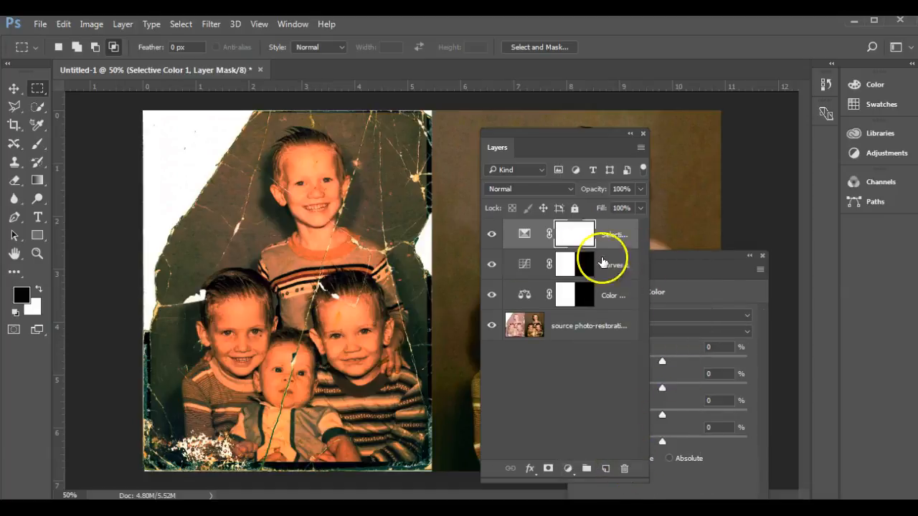
left_click(703, 258)
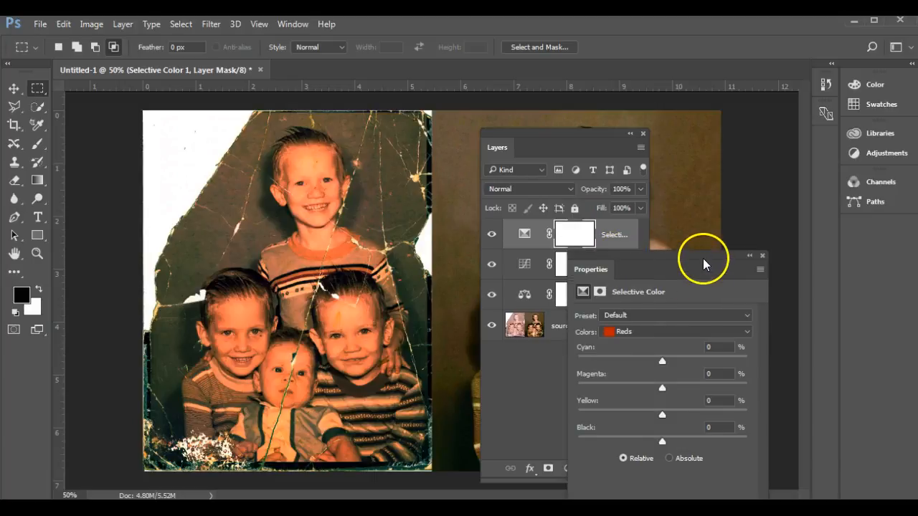
mouse_move(662, 442)
left_mouse_down()
mouse_move(610, 440)
mouse_move(658, 445)
left_mouse_up()
Adjust the Greens in Selective Color to Cyan +21%, Yellow +86% and Black +13%
left_click(668, 333)
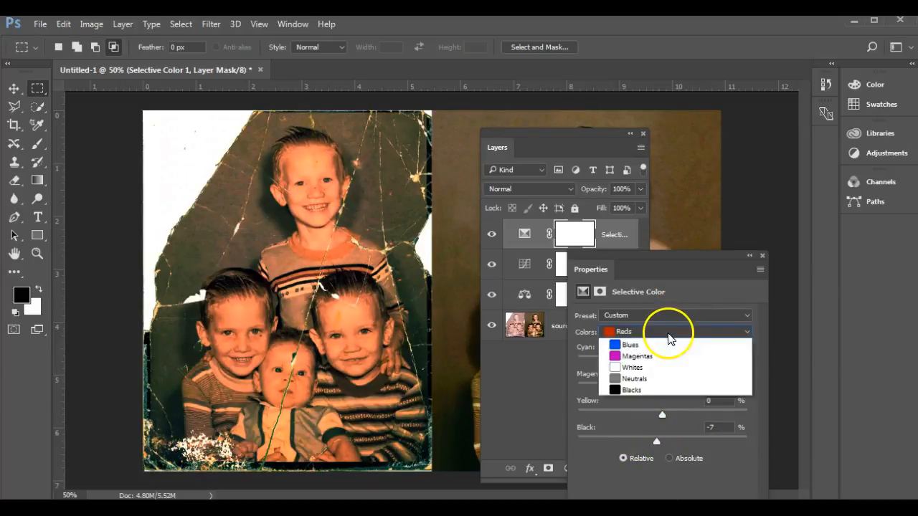
left_click(672, 364)
left_click_drag(662, 444, 733, 420)
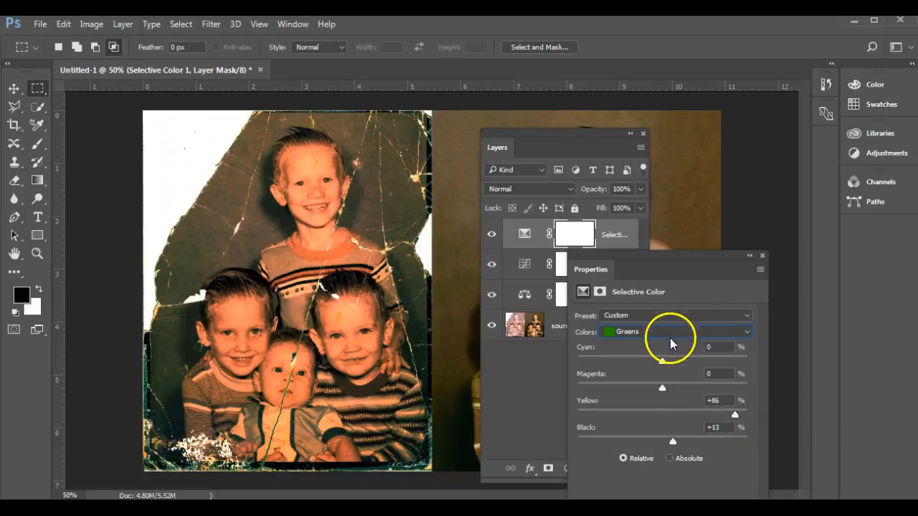
left_click_drag(662, 361, 693, 388)
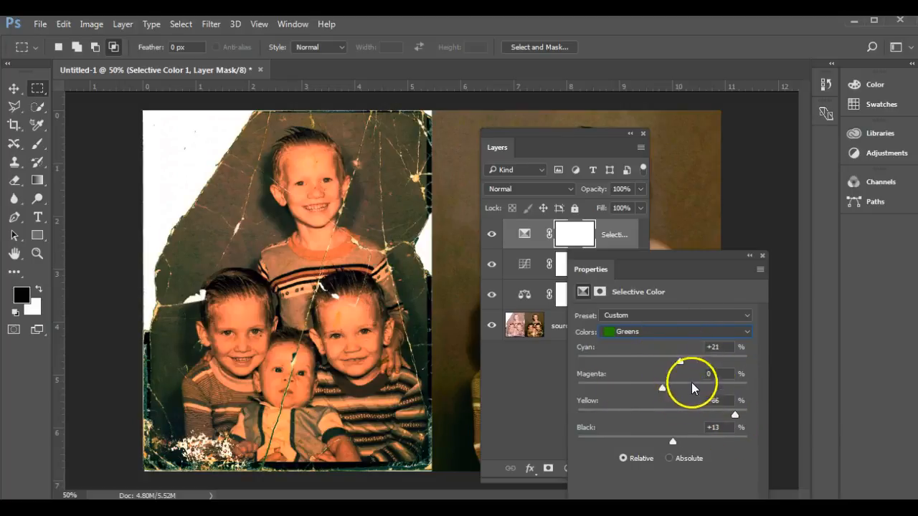
Set Yellow to +2% for the Neutrals in the Selective Color layer
left_click(638, 333)
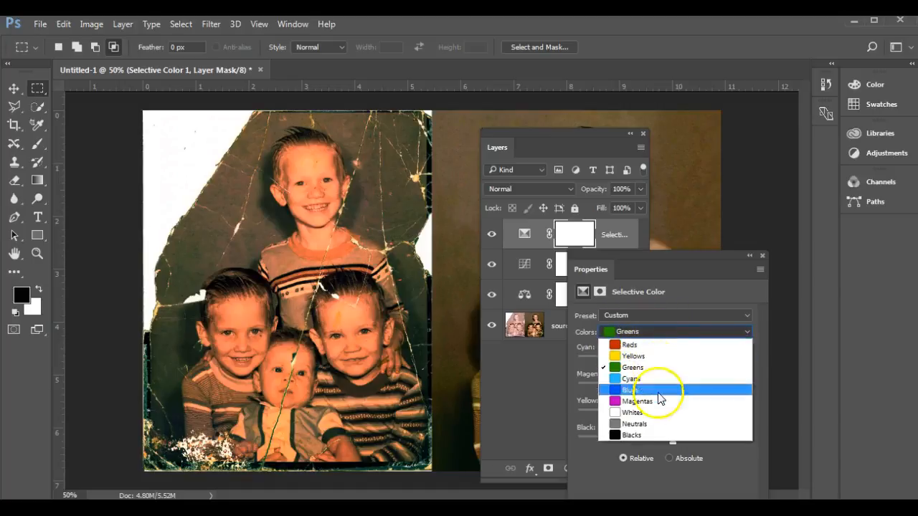
left_click(661, 424)
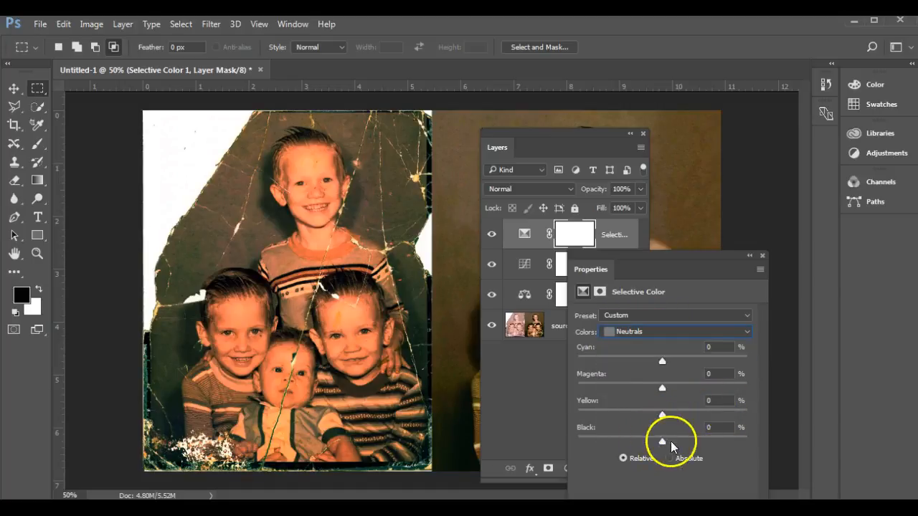
mouse_move(662, 417)
left_mouse_down()
mouse_move(679, 422)
mouse_move(655, 424)
mouse_move(664, 422)
left_mouse_up()
Fill the Selective Color mask with black over the restored photo using the inverted Curves mask selection, and move the layer list to uncover that photo
left_click(577, 231)
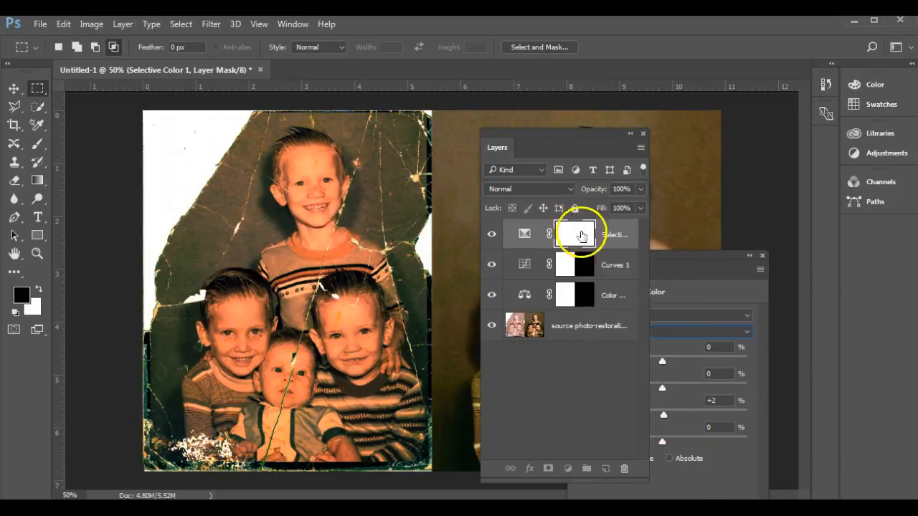
left_click(586, 266, "ctrl")
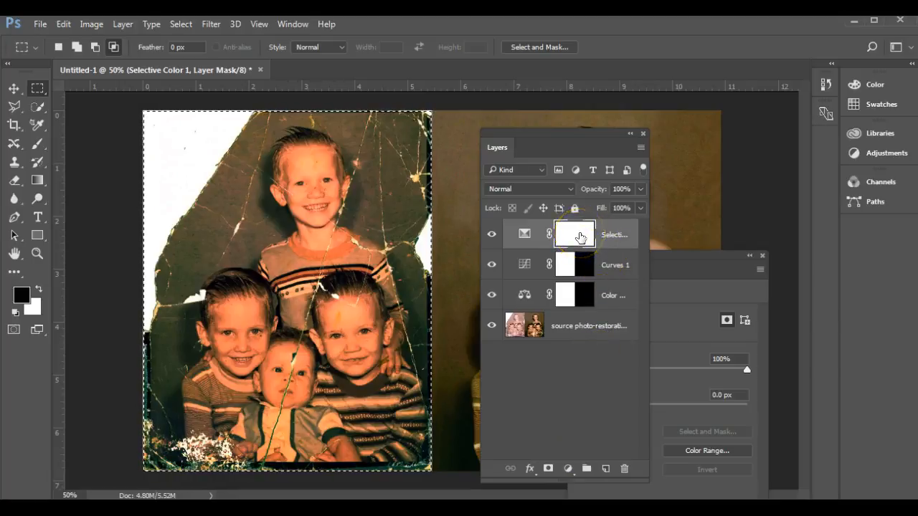
left_click(181, 23)
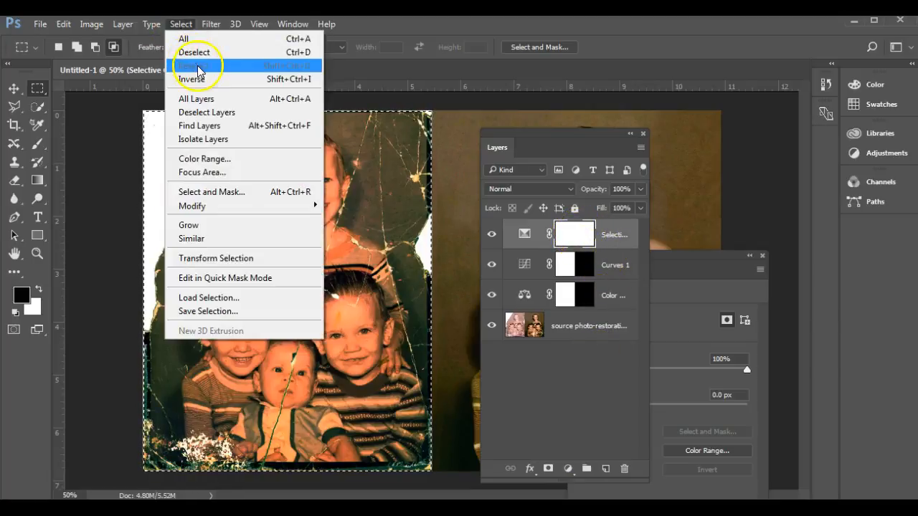
left_click(202, 80)
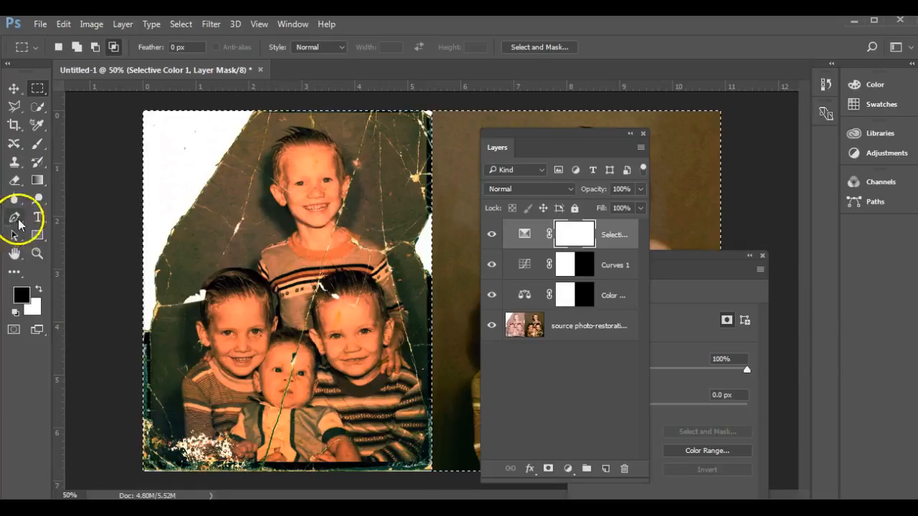
mouse_move(42, 179)
left_mouse_down()
mouse_move(55, 174)
mouse_move(86, 195)
left_mouse_up()
left_click(457, 201)
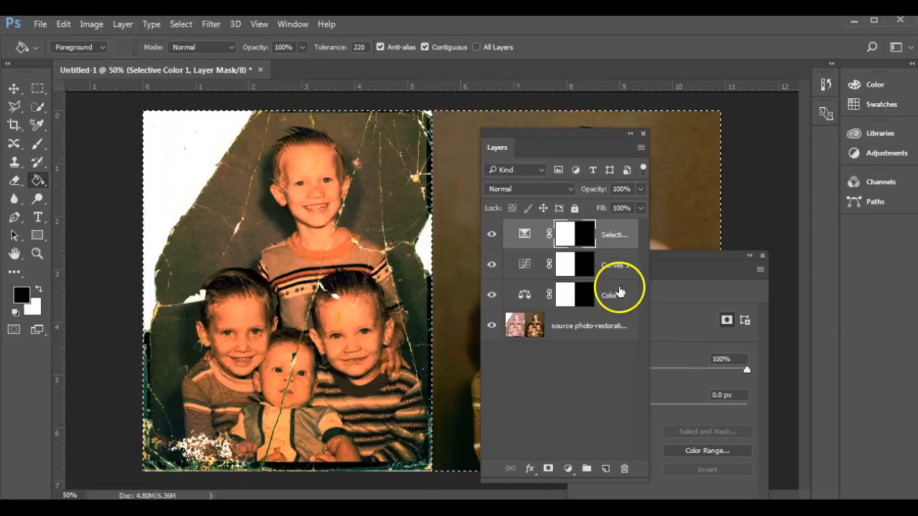
left_click_drag(578, 136, 756, 151)
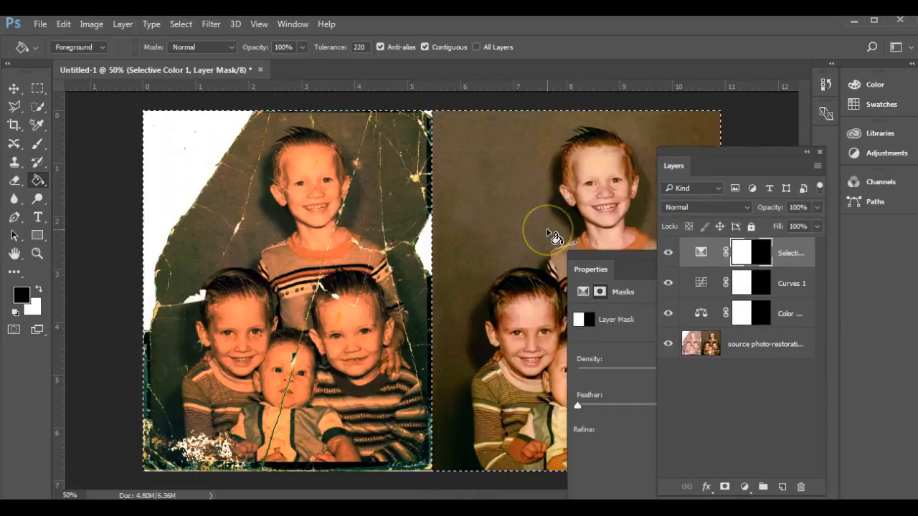